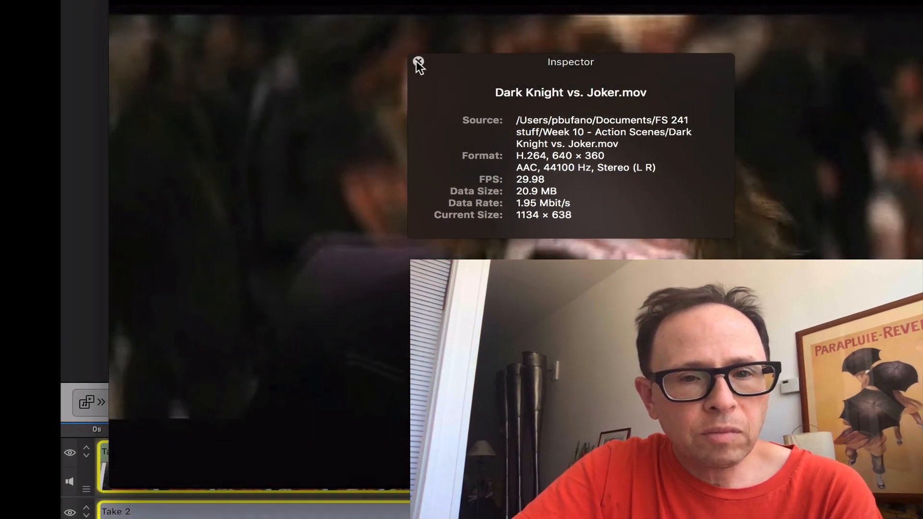
# Step: Close the movie's inspector and view the opening frame's burned-in timecode
pyautogui.click(418, 61)
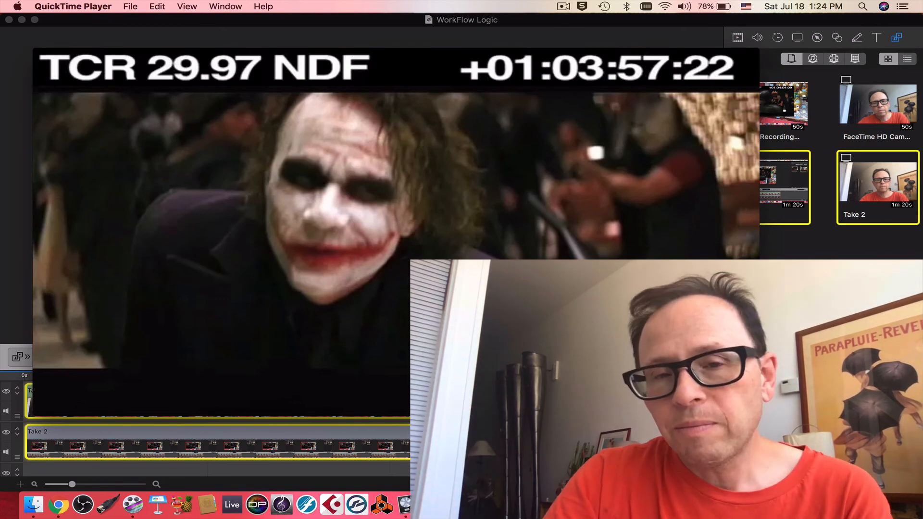
pyautogui.moveTo(369, 398)
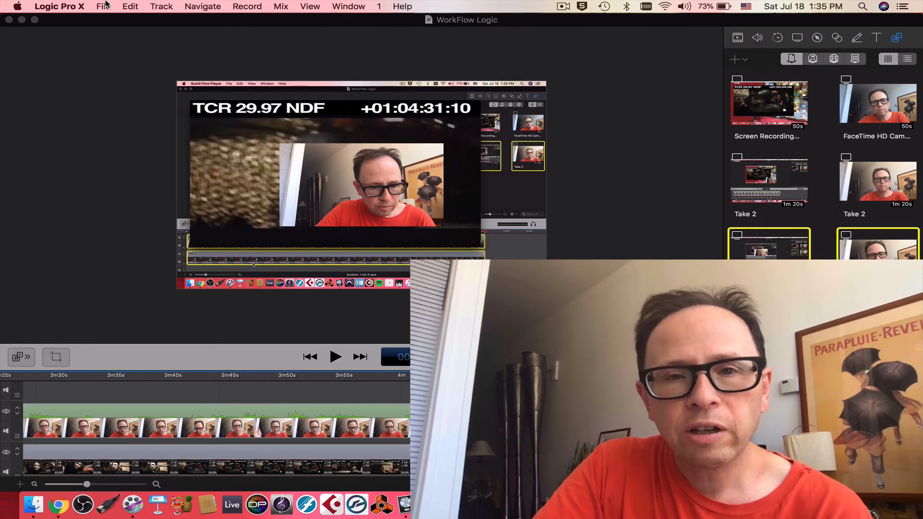
# Step: Start a new empty Logic Pro X project with a 44.1 kHz sample rate and a 29.97 fps frame rate
pyautogui.click(100, 6)
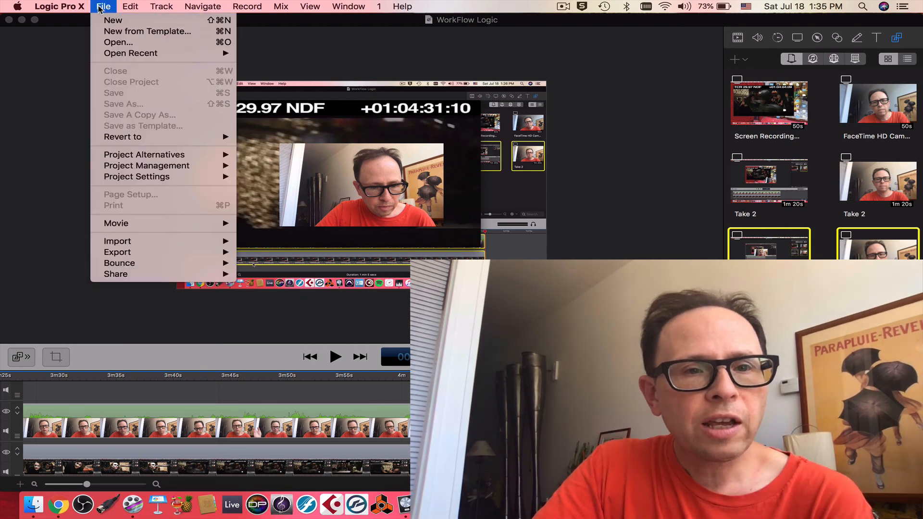
pyautogui.click(114, 31)
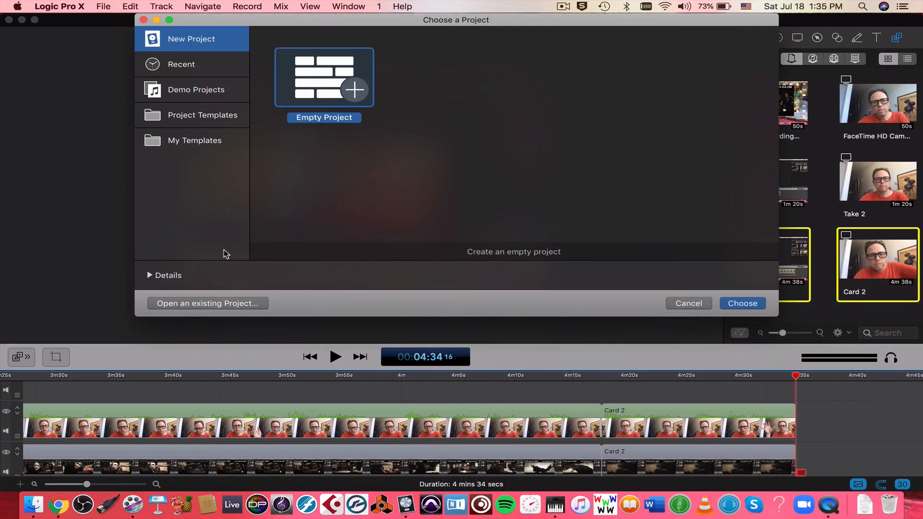
pyautogui.click(150, 277)
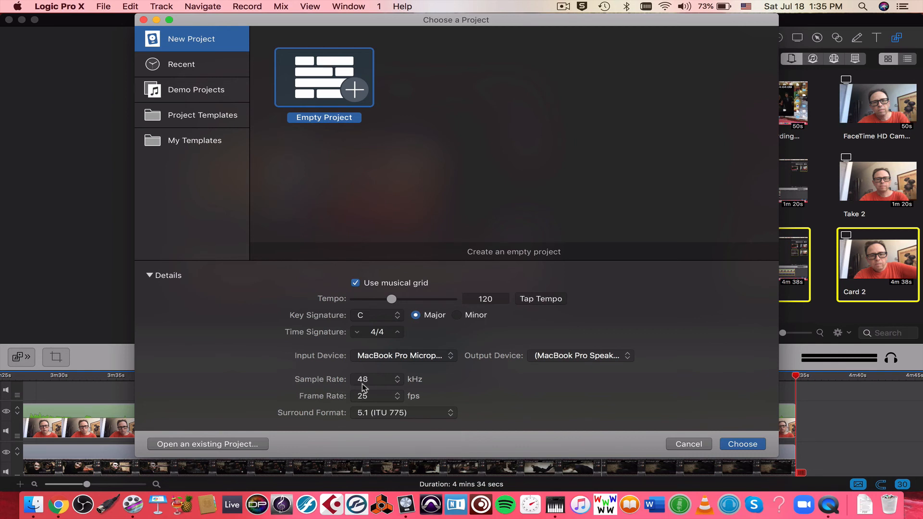
pyautogui.click(397, 381)
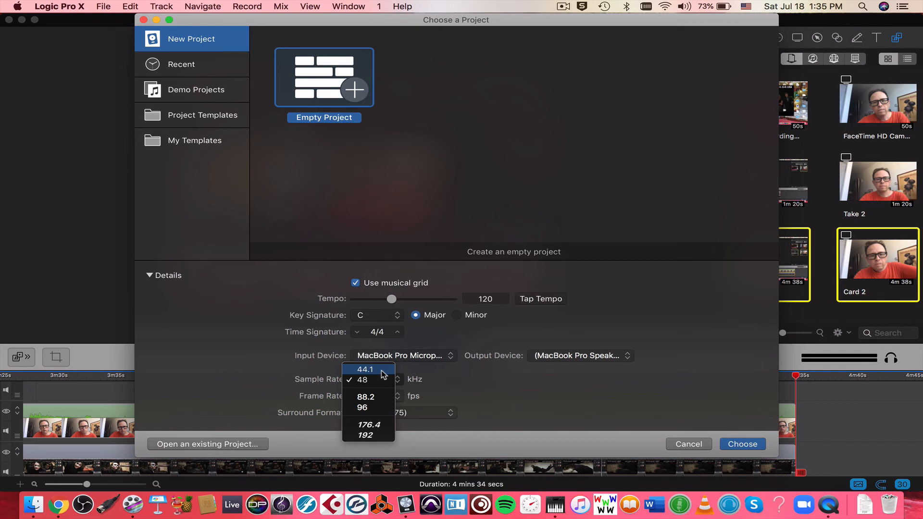
pyautogui.click(383, 374)
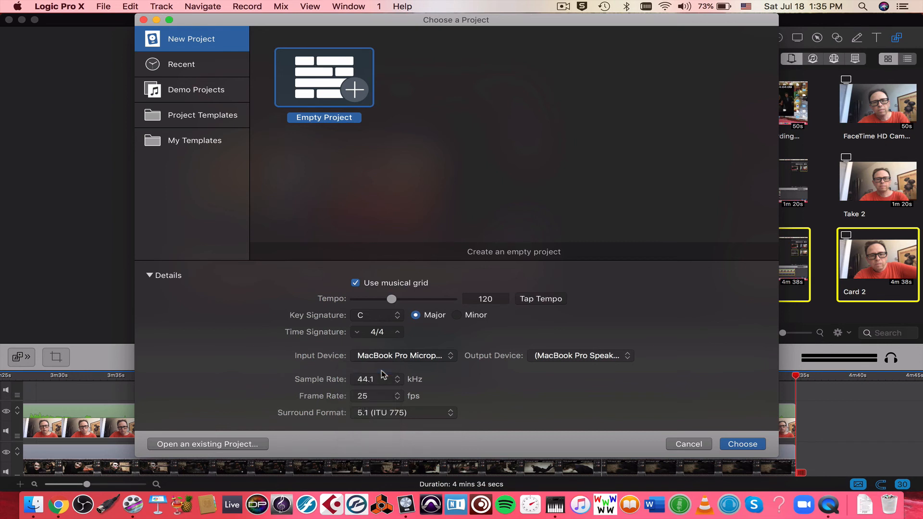
pyautogui.click(397, 400)
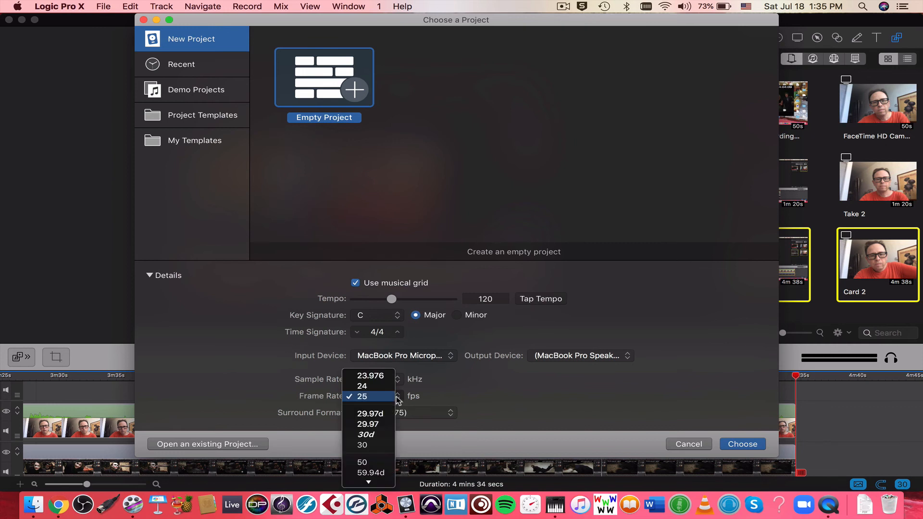
pyautogui.click(387, 425)
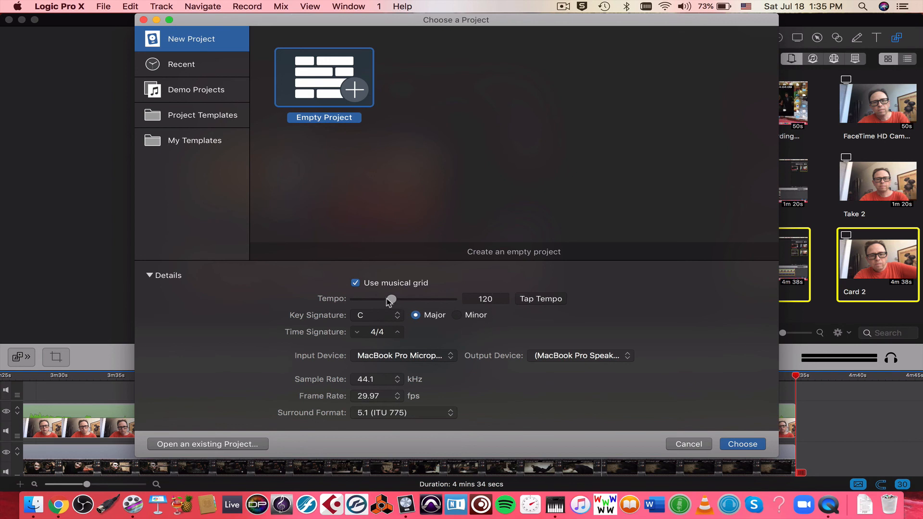
# Step: Create the empty project with two audio tracks using Input 1 and Output 1 + 2
pyautogui.click(150, 277)
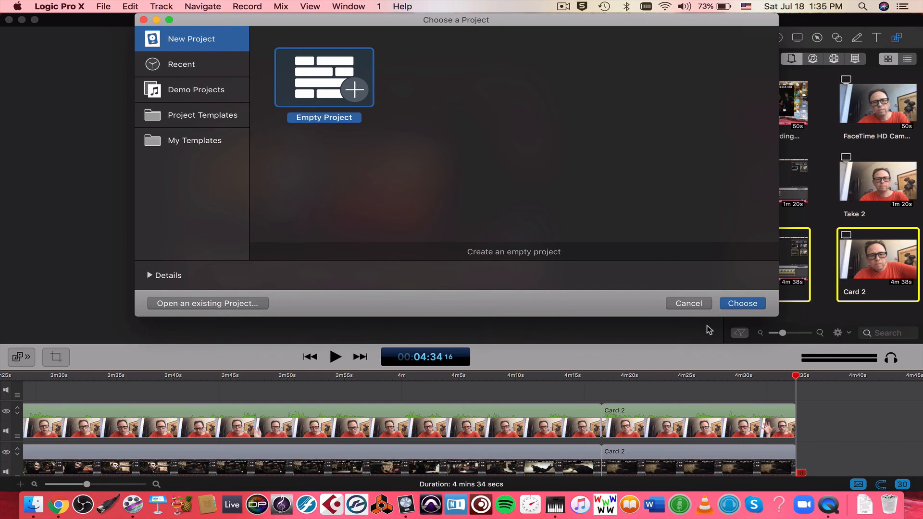
pyautogui.click(756, 307)
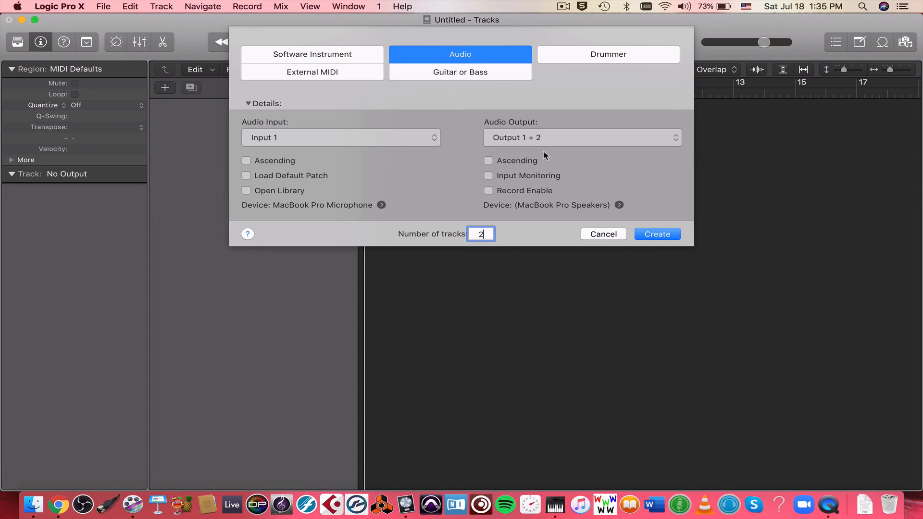
pyautogui.click(648, 237)
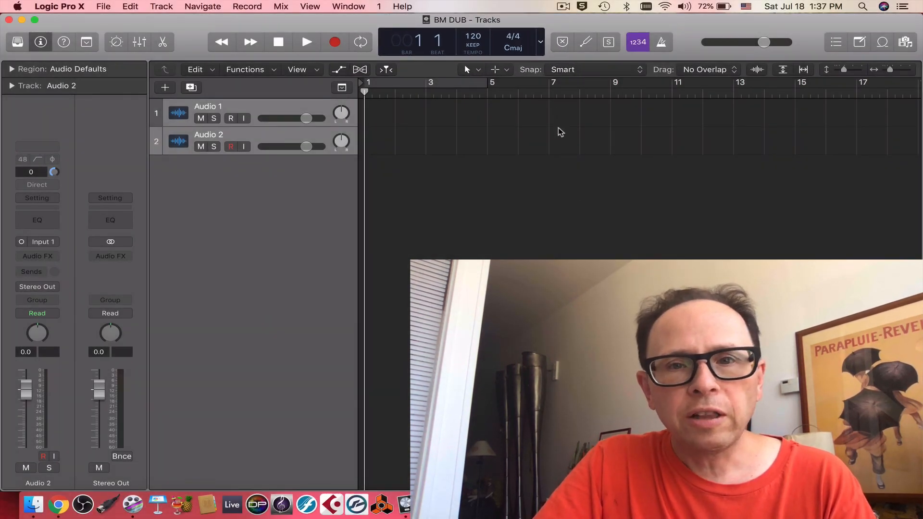
# Step: Switch the control bar display to a layout that includes the SMPTE time position
pyautogui.click(541, 45)
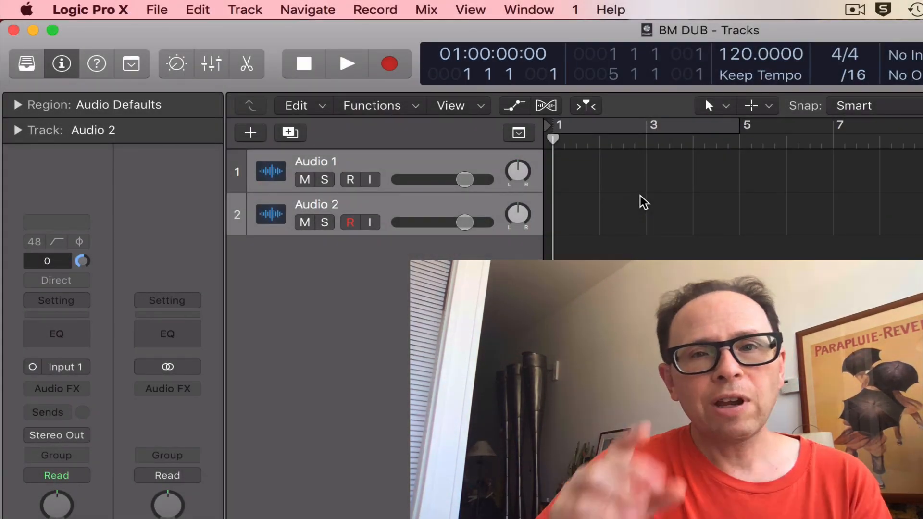
# Step: Check that the time display preference is SMPTE/EBU without Subframes, and review the advanced tools options
pyautogui.click(105, 9)
pyautogui.moveTo(124, 62)
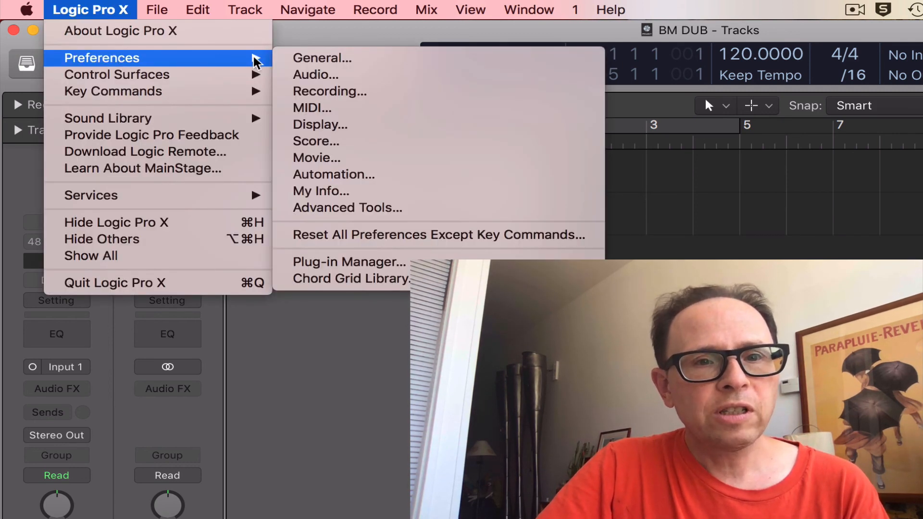
pyautogui.click(318, 125)
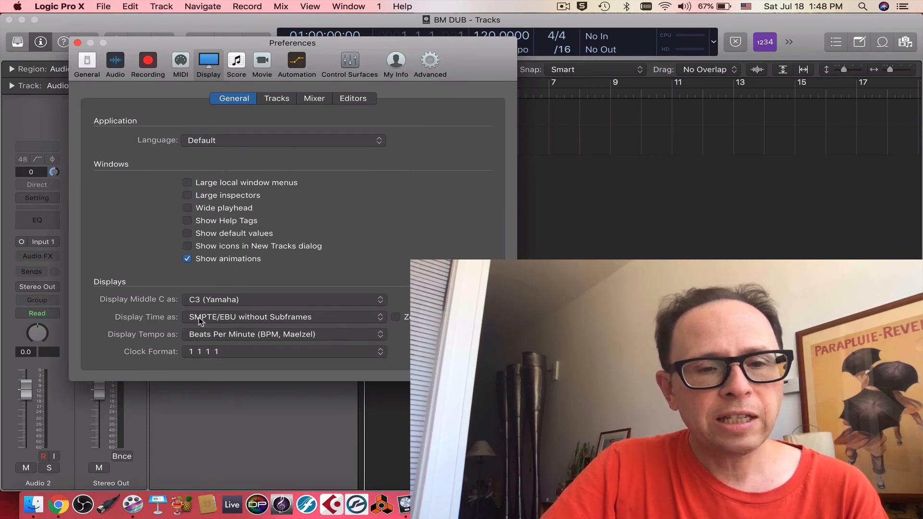
pyautogui.click(293, 319)
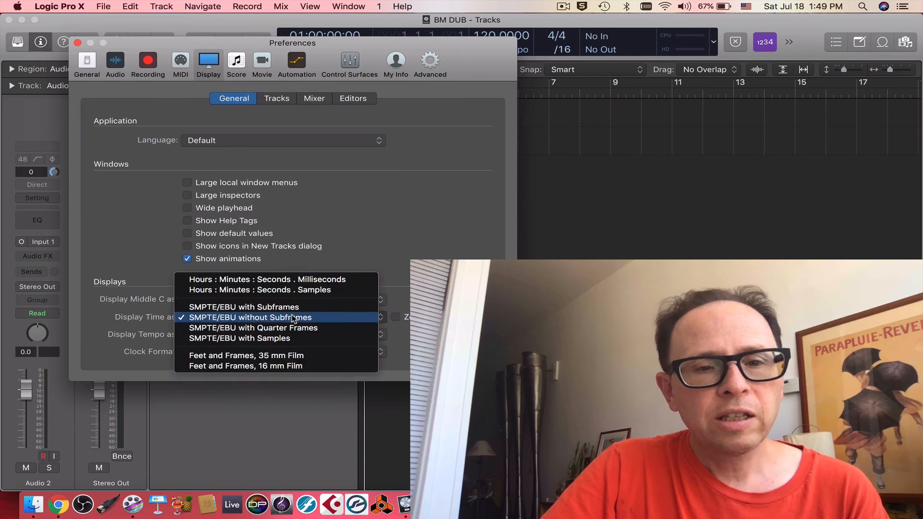
pyautogui.click(425, 295)
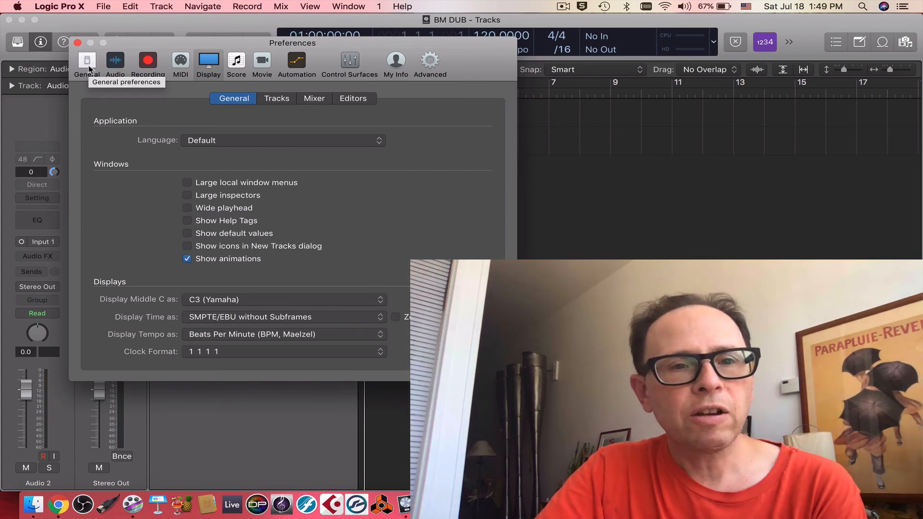
pyautogui.click(431, 62)
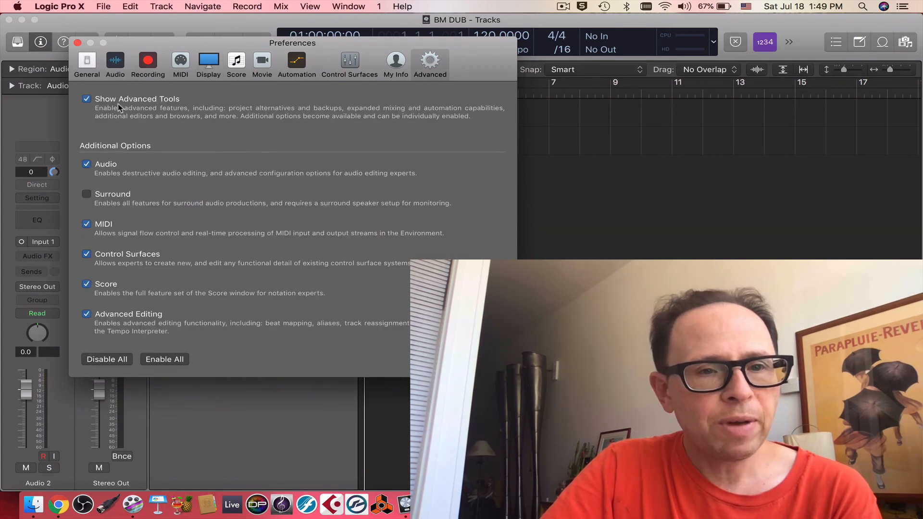
# Step: Rename the two audio tracks MX A and MX B
pyautogui.click(210, 107)
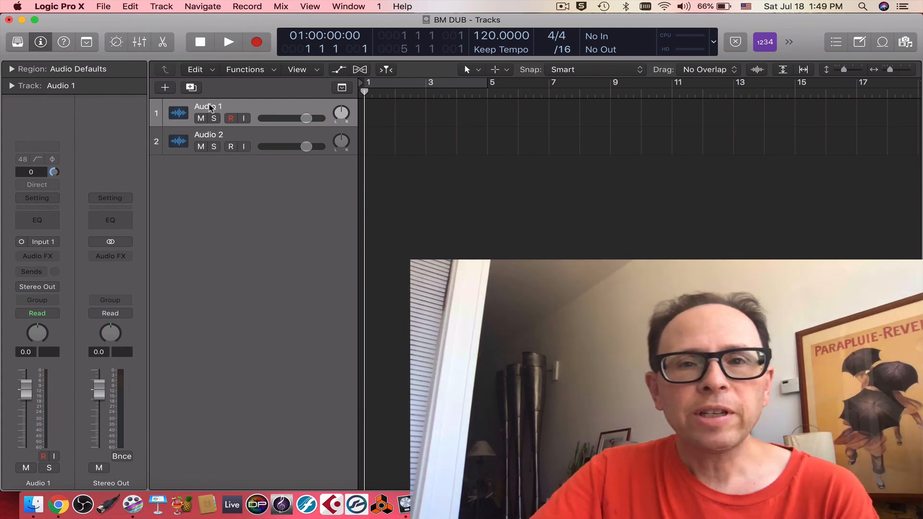
pyautogui.doubleClick(209, 106)
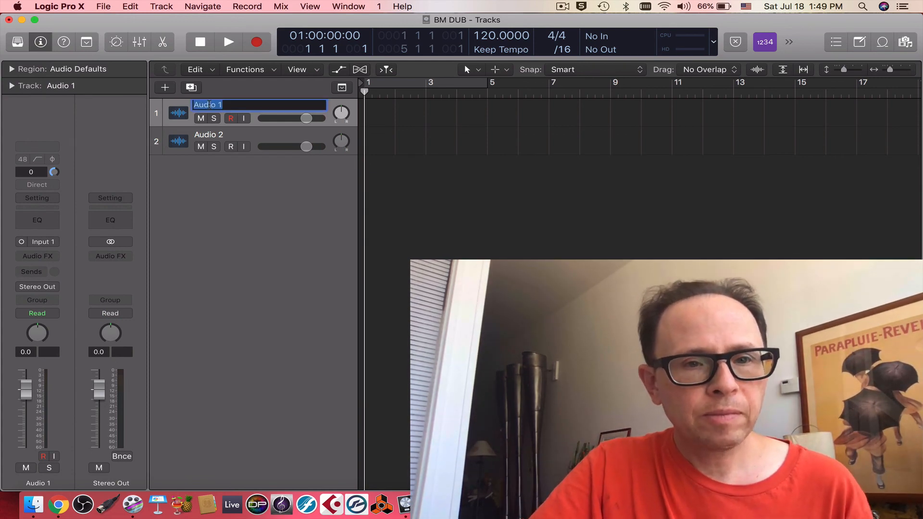
pyautogui.write('MX A')
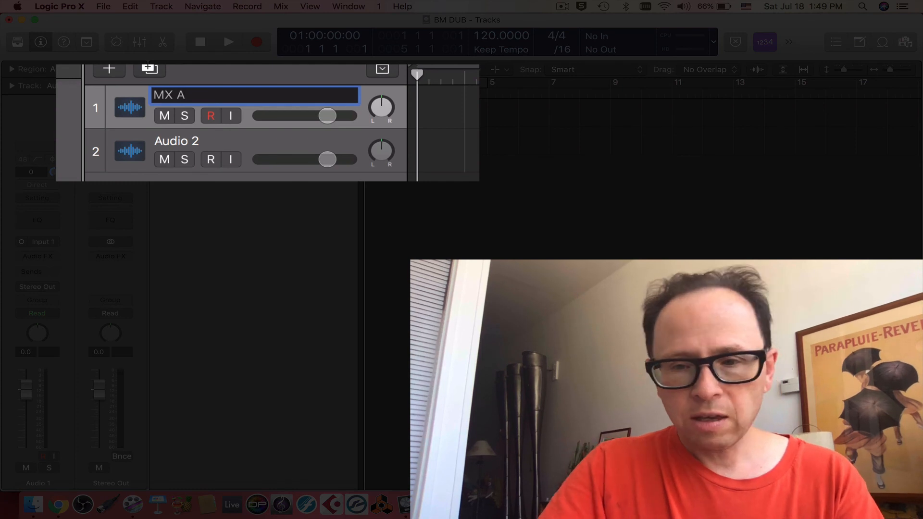
pyautogui.press('Return')
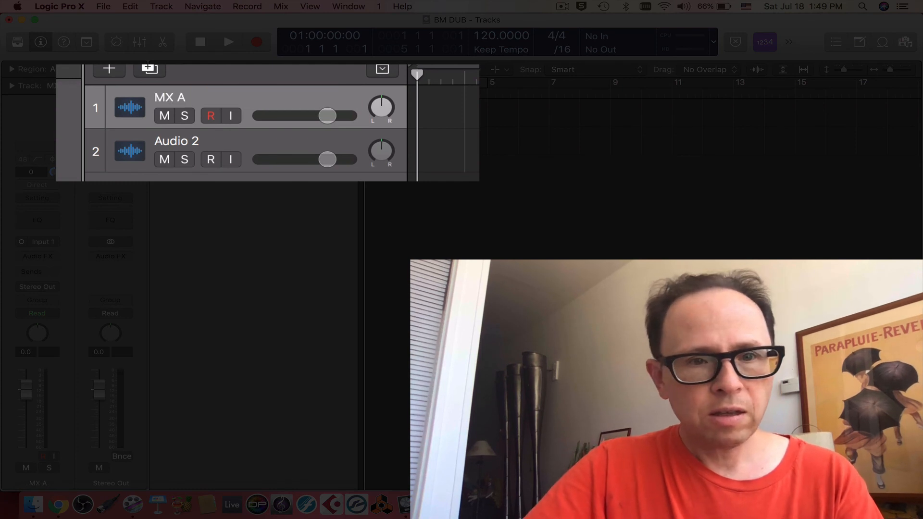
pyautogui.doubleClick(181, 141)
pyautogui.write('MX B')
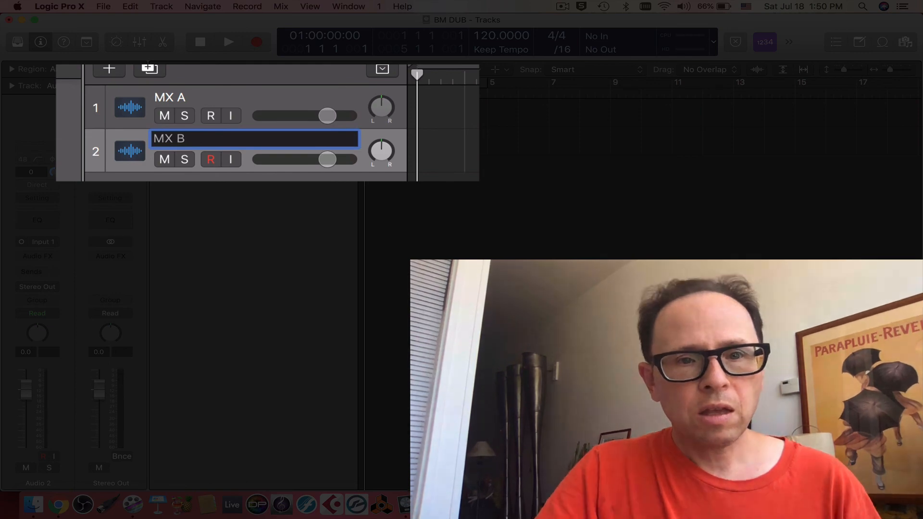
pyautogui.press('Return')
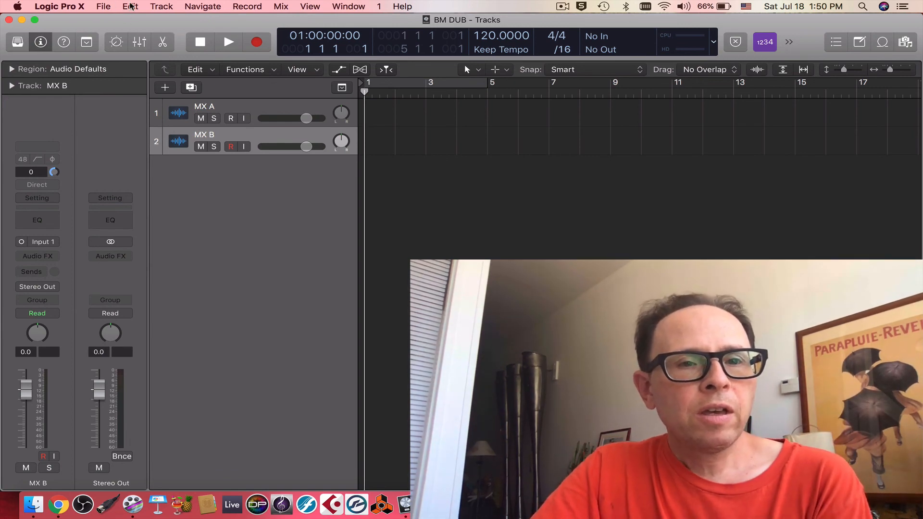
# Step: Open the movie Dark Knight vs. Joker.mov in the project and extract its audio track
pyautogui.click(108, 8)
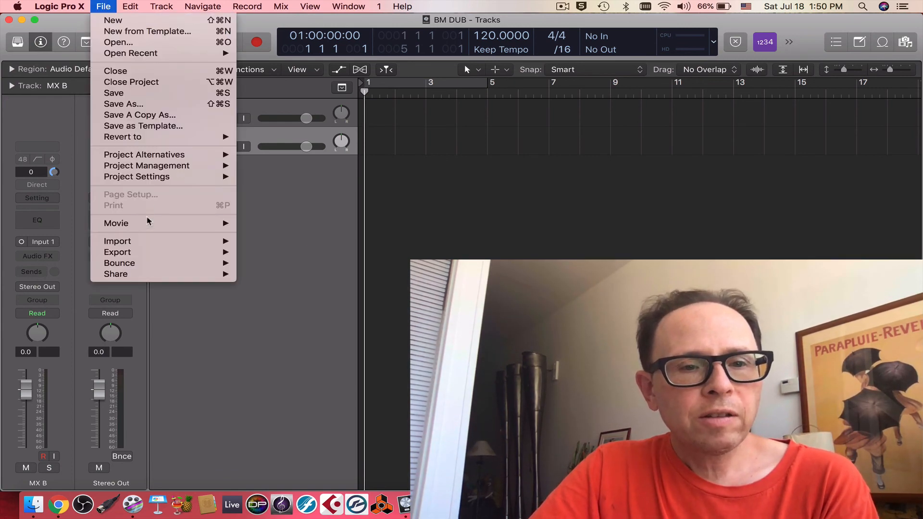
pyautogui.moveTo(149, 224)
pyautogui.click(255, 223)
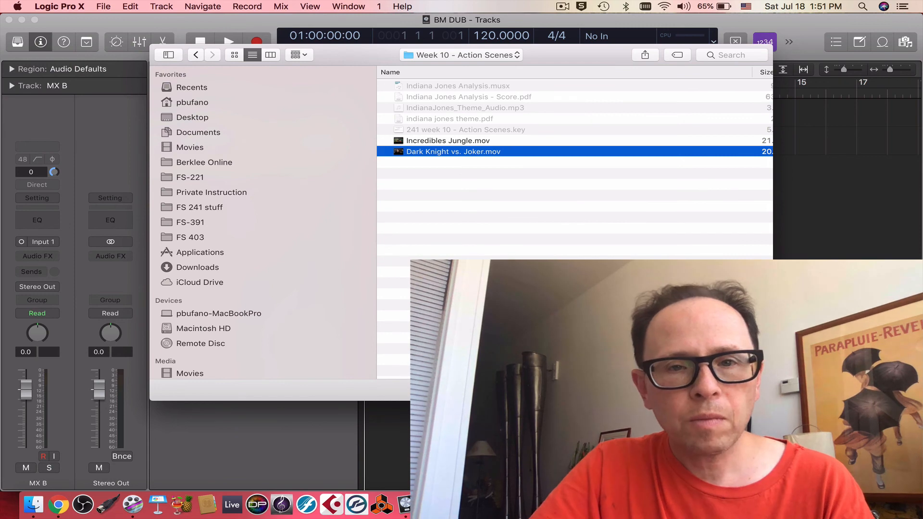
pyautogui.press('Return')
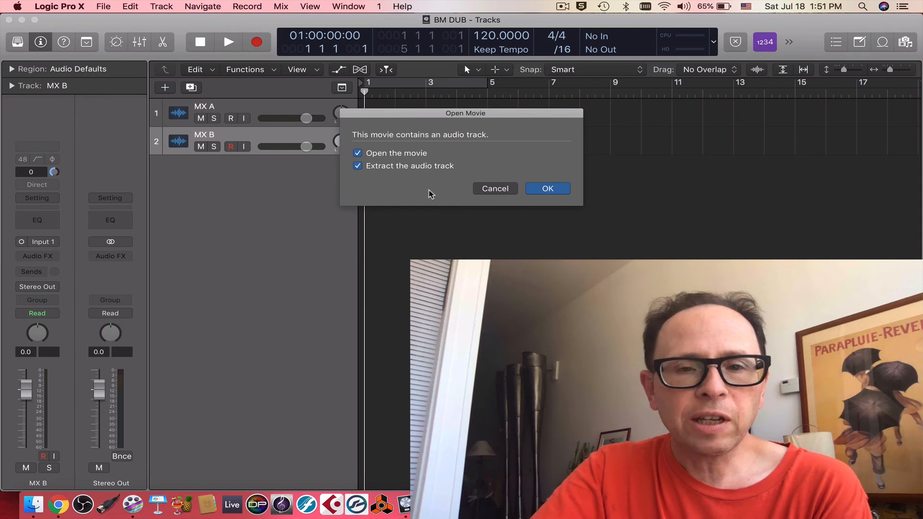
pyautogui.click(553, 189)
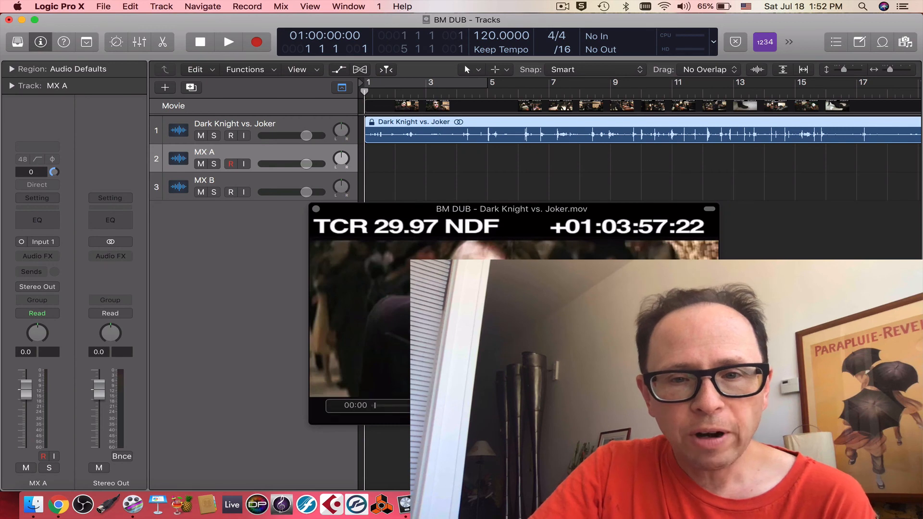
# Step: Set the movie's position in the movie project settings to 01:03:57:22
pyautogui.rightClick(529, 301)
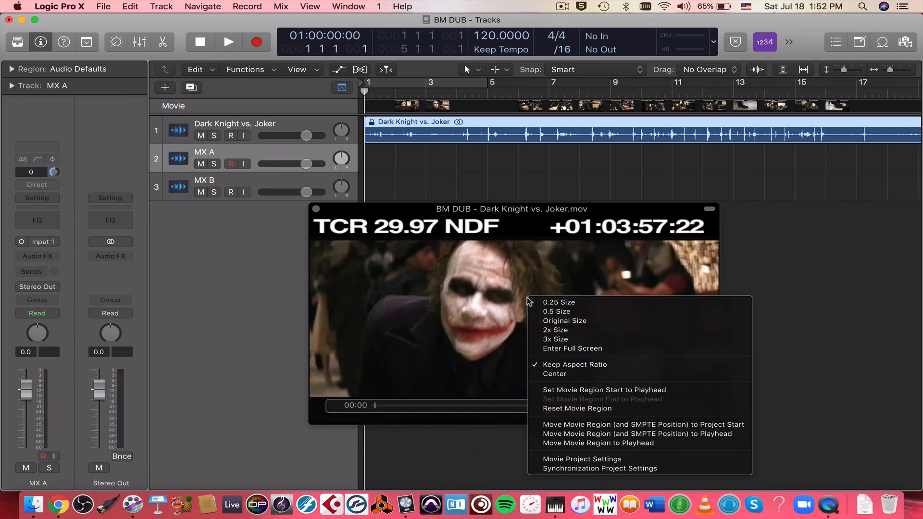
pyautogui.click(591, 459)
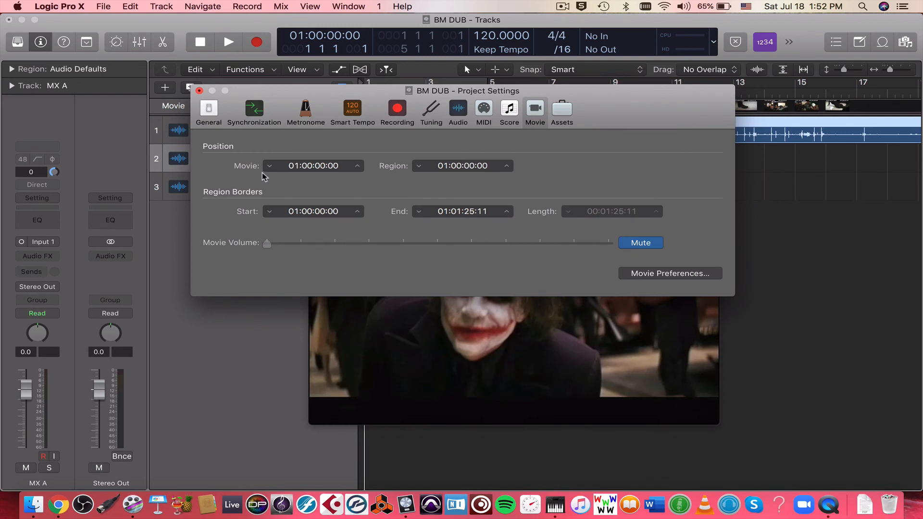
pyautogui.click(307, 167)
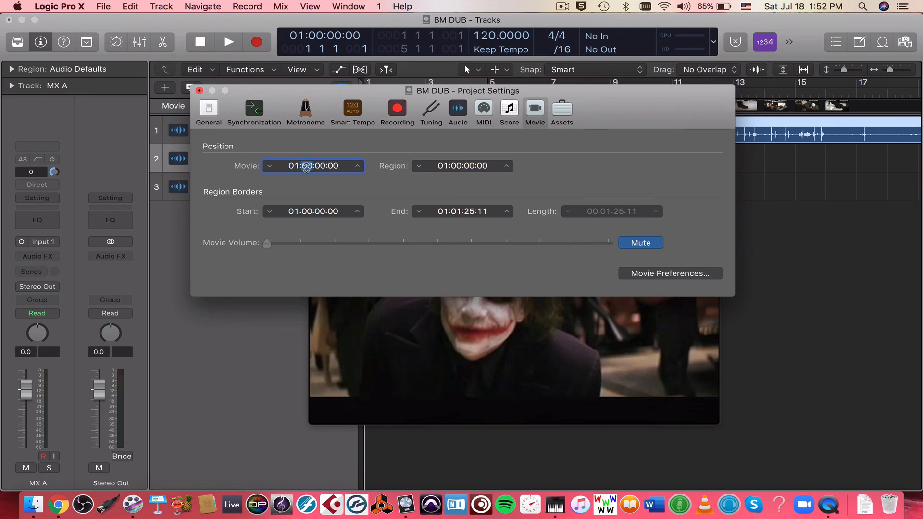
pyautogui.write('3:57:222')
pyautogui.press('BackSpace')
pyautogui.press('Return')
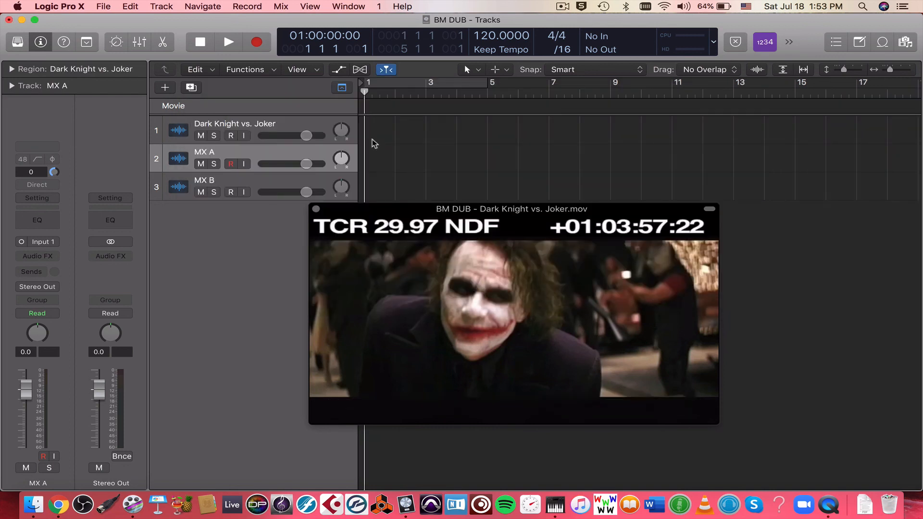
# Step: Set bar position 1 1 1 1 to play at SMPTE 01:03:57:22 in the project's synchronization settings
pyautogui.click(104, 7)
pyautogui.moveTo(169, 155)
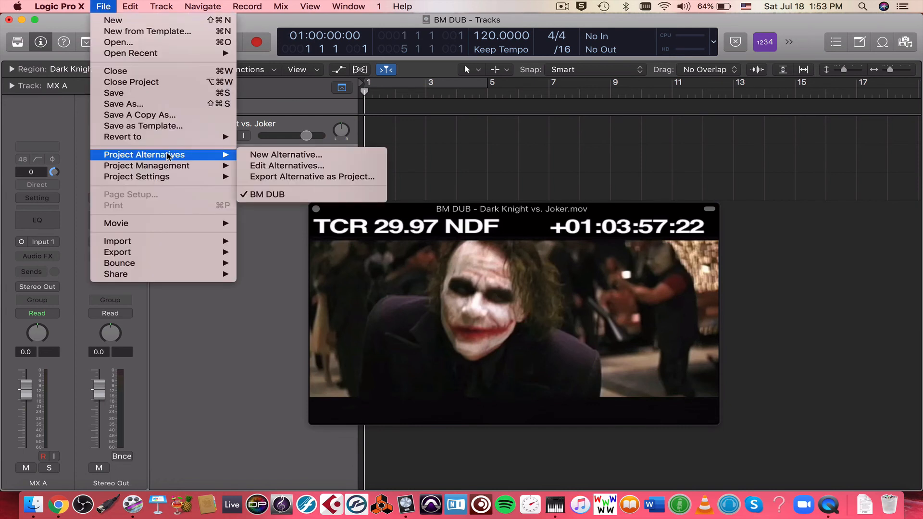
pyautogui.moveTo(169, 177)
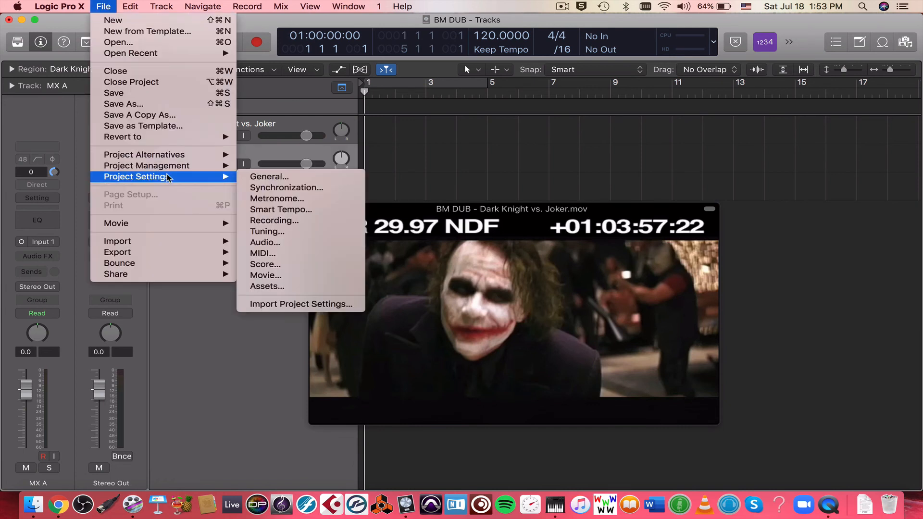
pyautogui.click(287, 187)
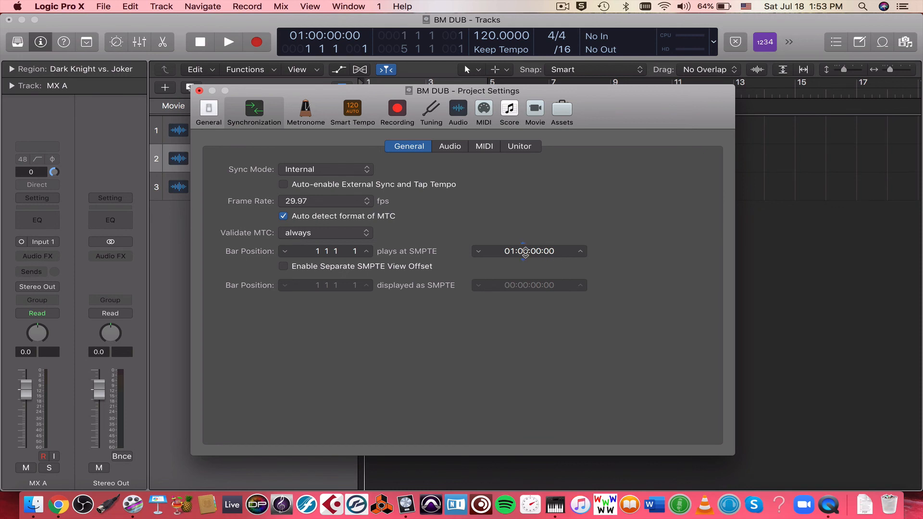
pyautogui.click(522, 251)
pyautogui.write('03:57:22')
pyautogui.press('Return')
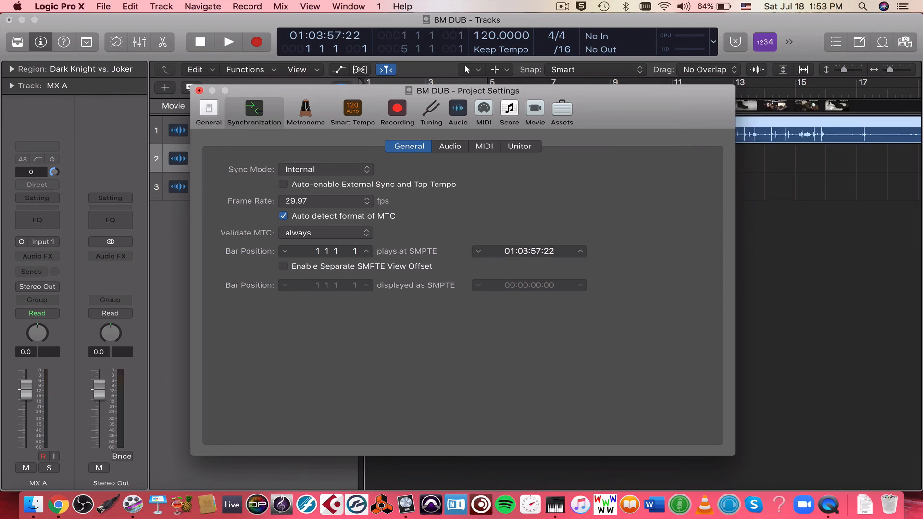
# Step: Play the opening of the movie to check its synchronization and save the project
pyautogui.click(200, 91)
pyautogui.press('space')
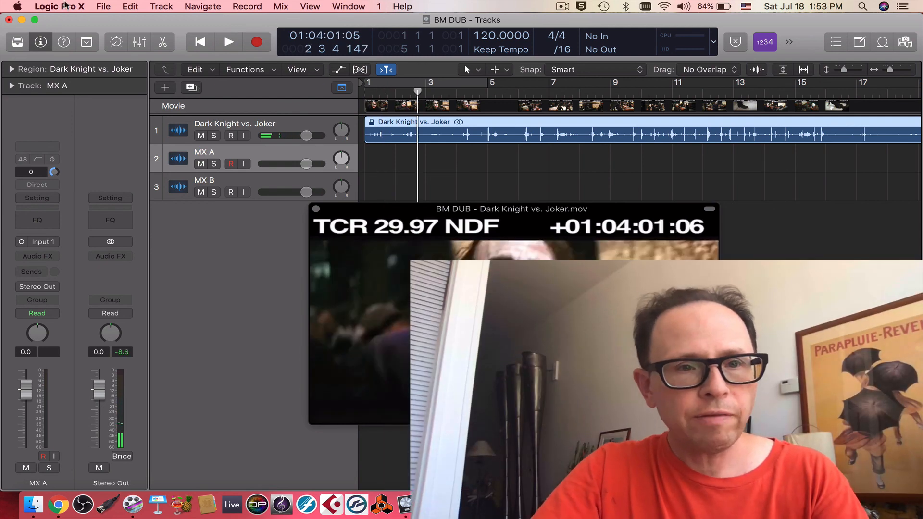
pyautogui.click(103, 6)
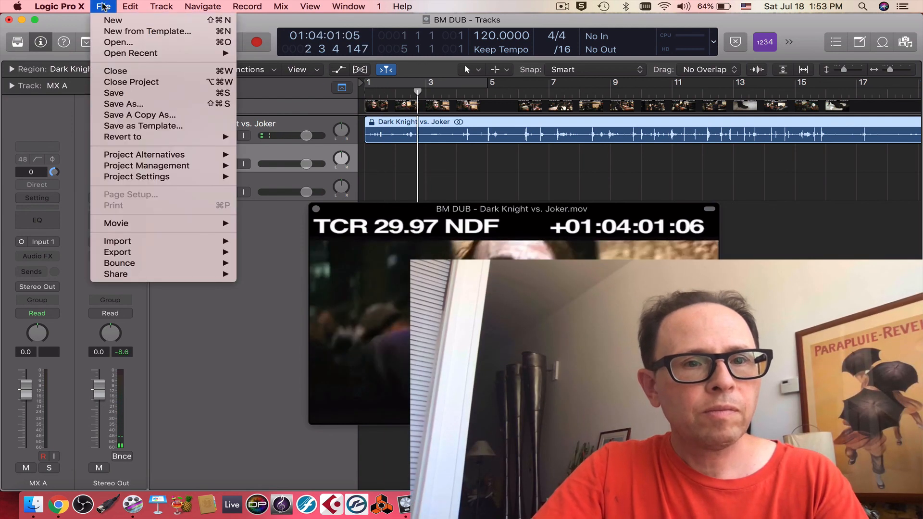
pyautogui.click(114, 93)
# Step: Save the project as a new file named BM 1M1.logicx in the BM DUB folder
pyautogui.click(107, 5)
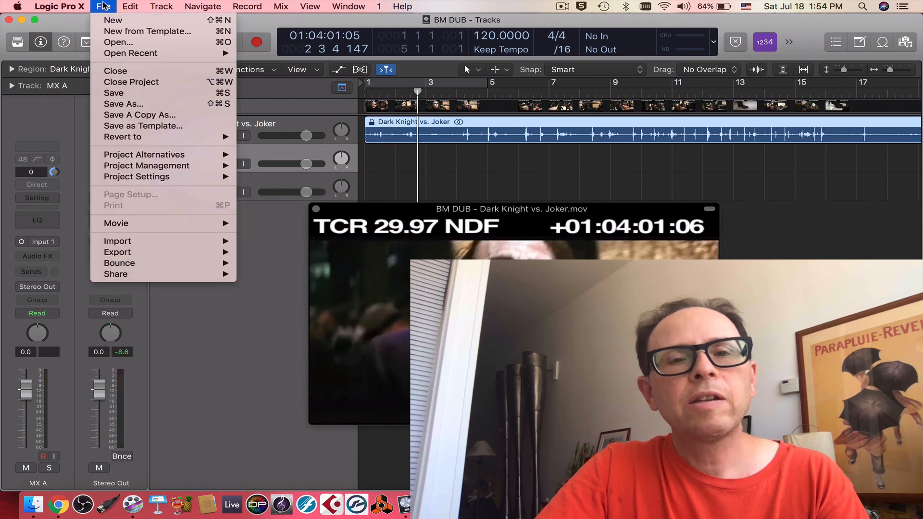
pyautogui.click(137, 108)
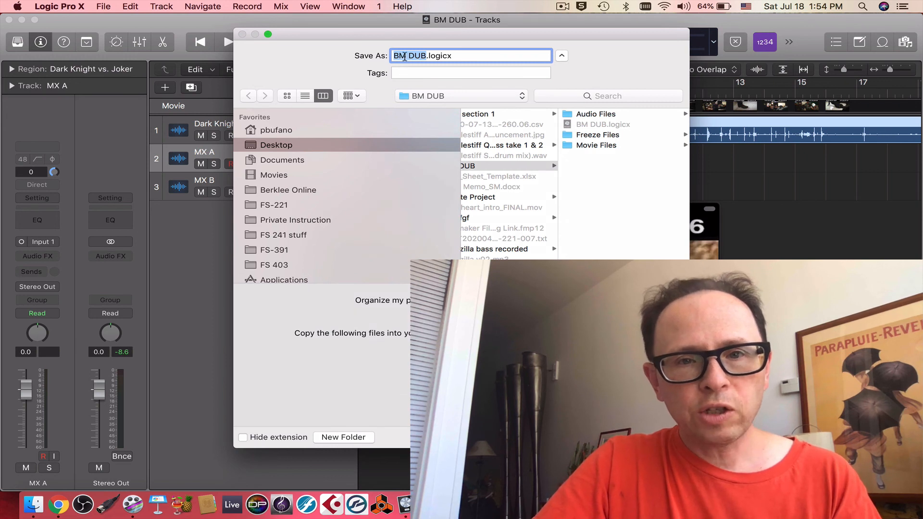
pyautogui.click(404, 57)
pyautogui.press('BackSpace')
pyautogui.press('BackSpace')
pyautogui.press('BackSpace')
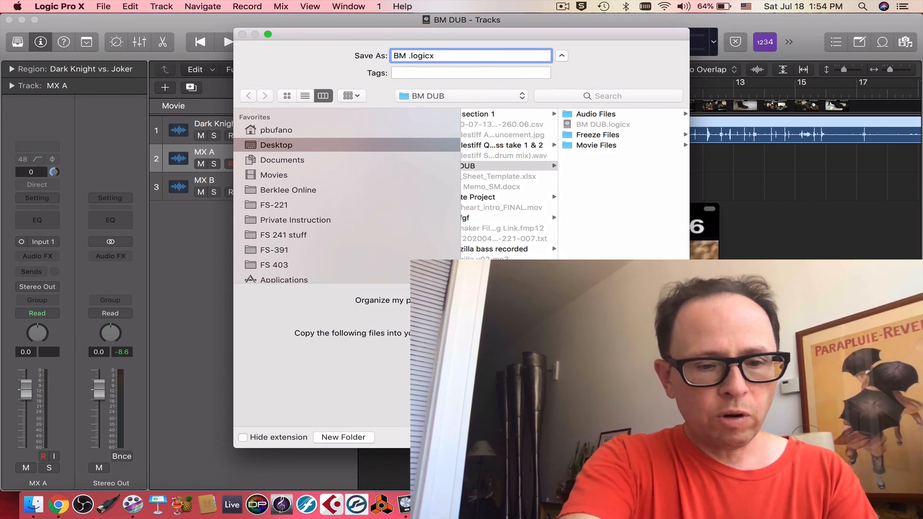
pyautogui.write('1M')
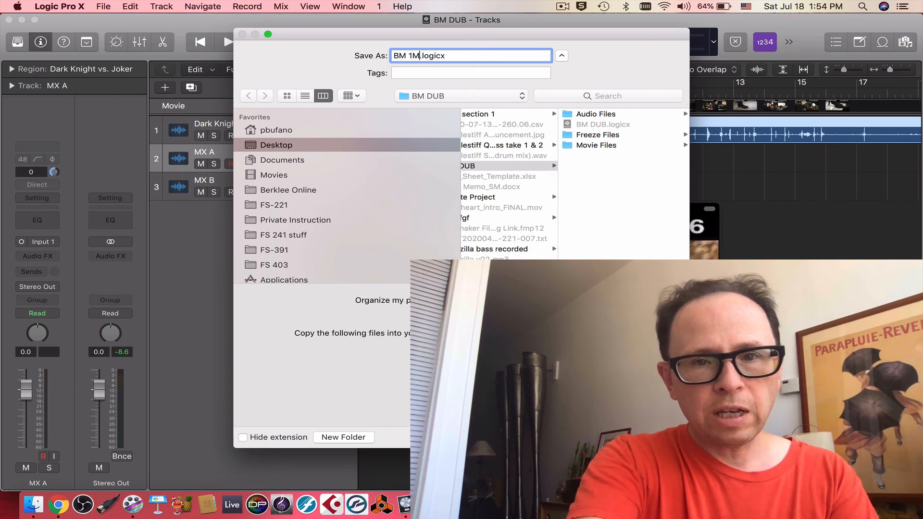
pyautogui.write('1')
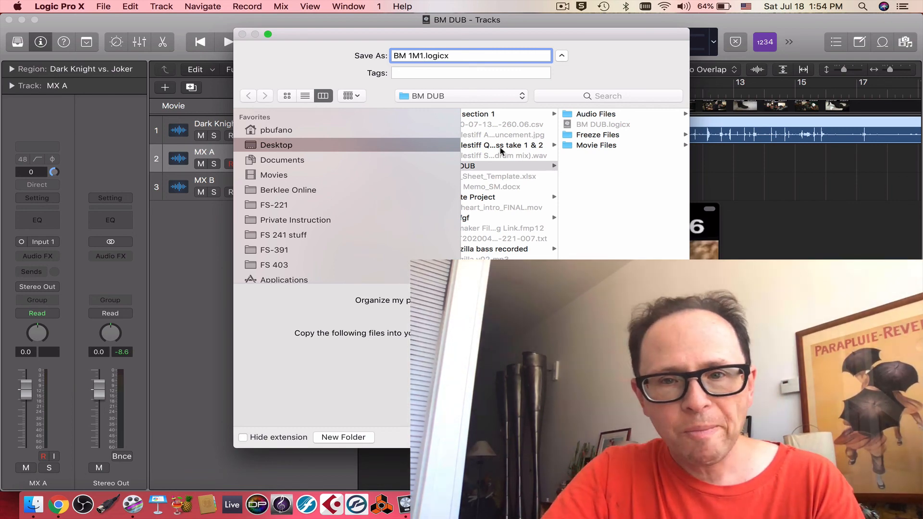
pyautogui.press('Return')
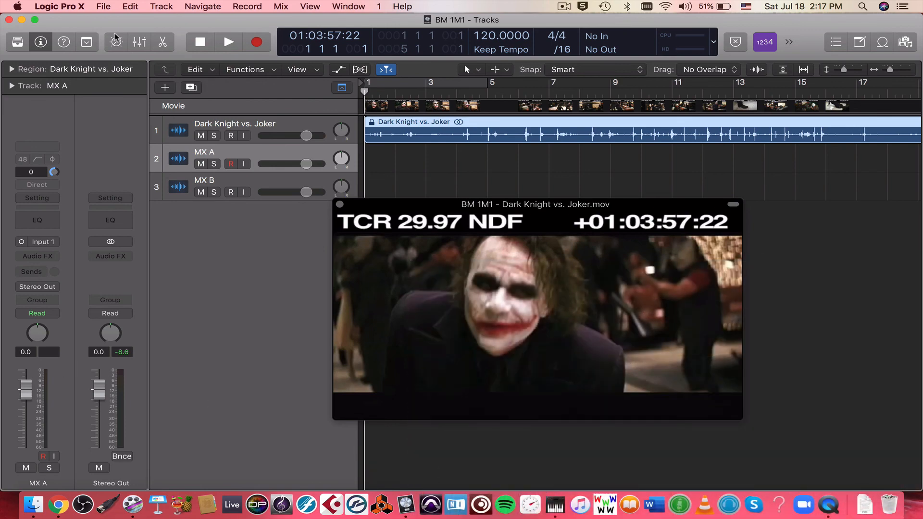
# Step: Set bar position 1 1 1 1 to play at SMPTE 01:04:04:09 in the synchronization settings and play the cue's start
pyautogui.click(103, 6)
pyautogui.moveTo(139, 178)
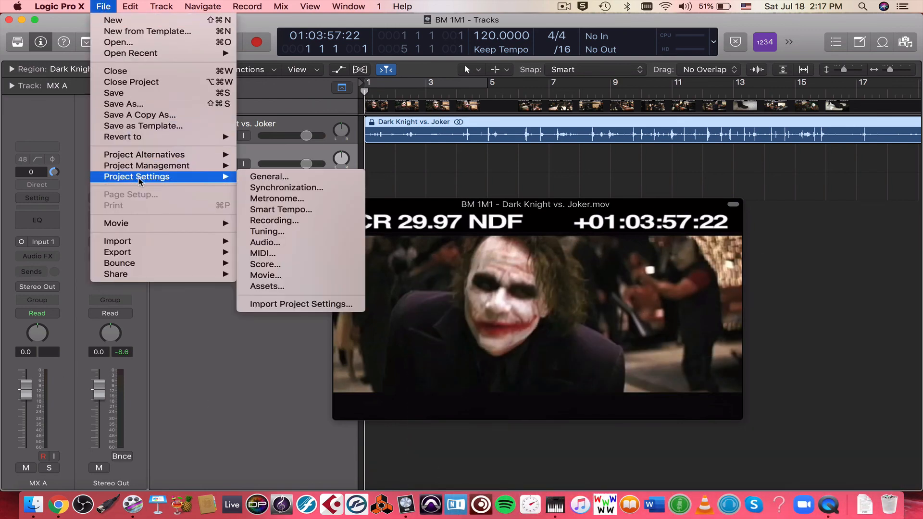
pyautogui.click(271, 189)
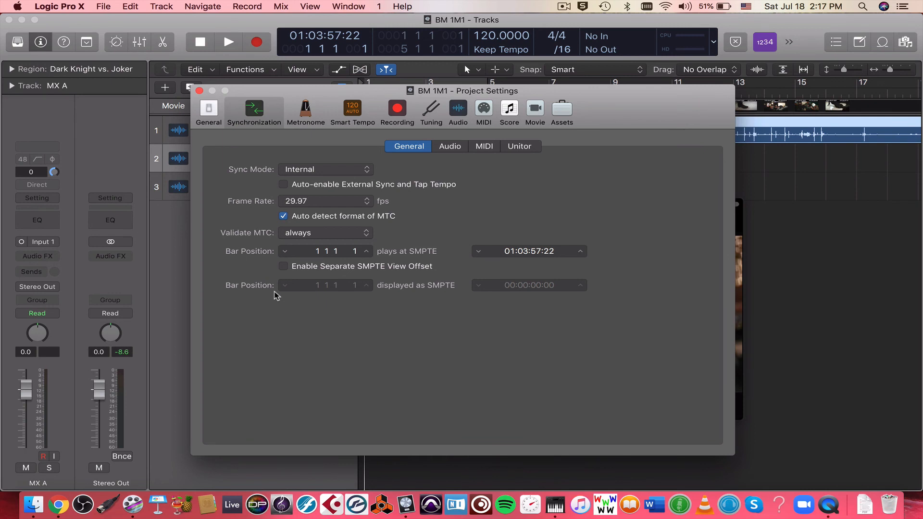
pyautogui.doubleClick(522, 251)
pyautogui.doubleClick(522, 251)
pyautogui.write('04')
pyautogui.press('BackSpace')
pyautogui.press('BackSpace')
pyautogui.write('04')
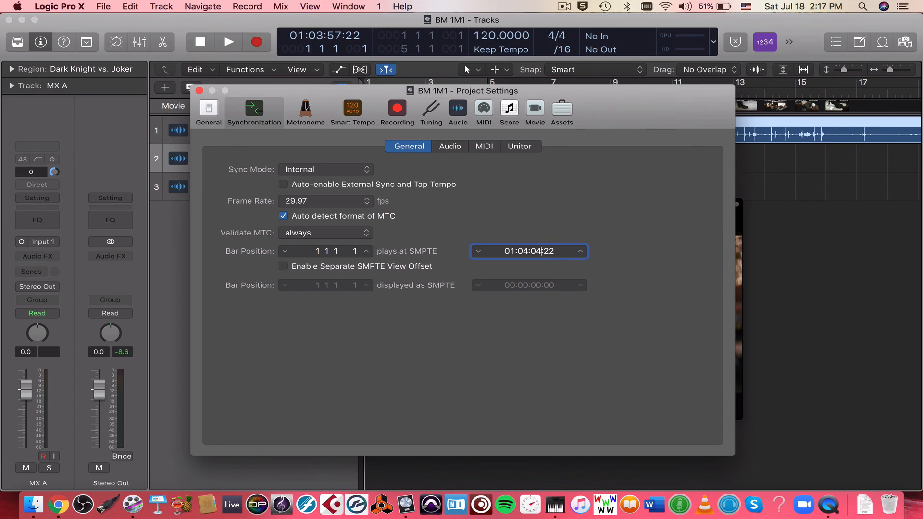
pyautogui.press('BackSpace')
pyautogui.press('BackSpace')
pyautogui.write('09')
pyautogui.press('Return')
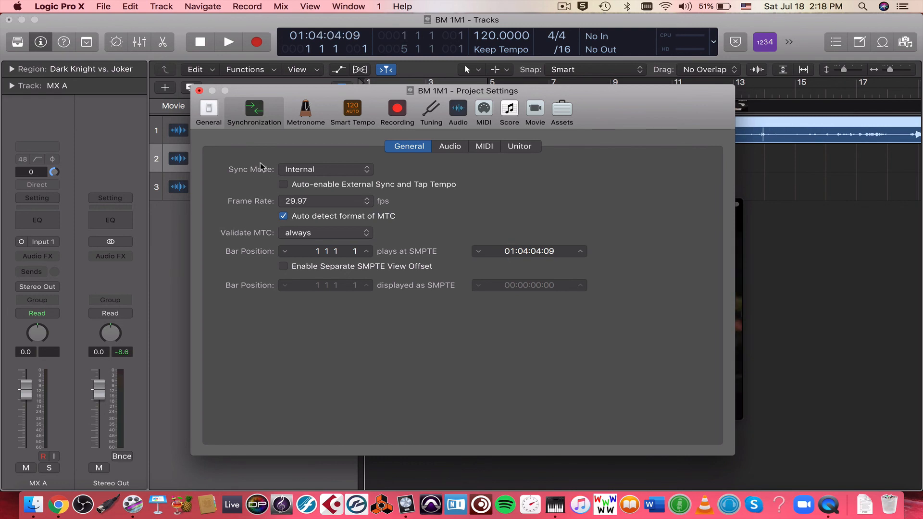
pyautogui.click(199, 91)
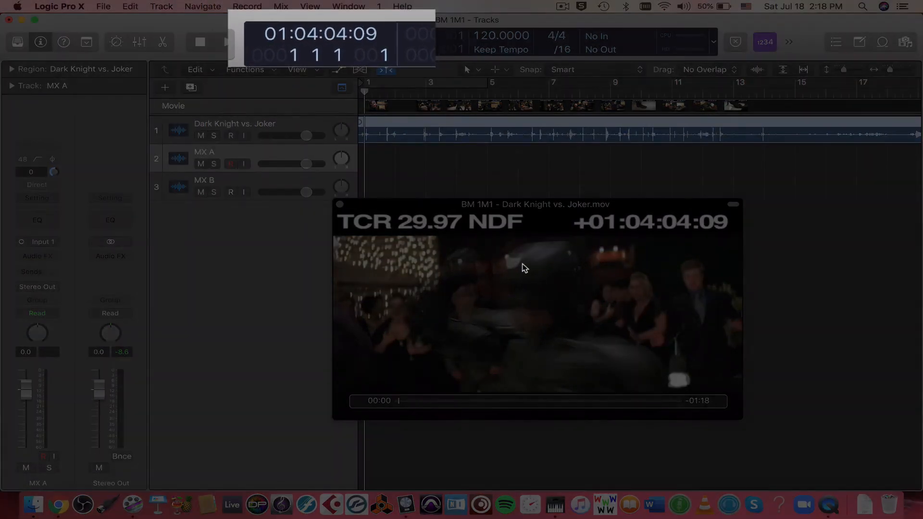
pyautogui.press('space')
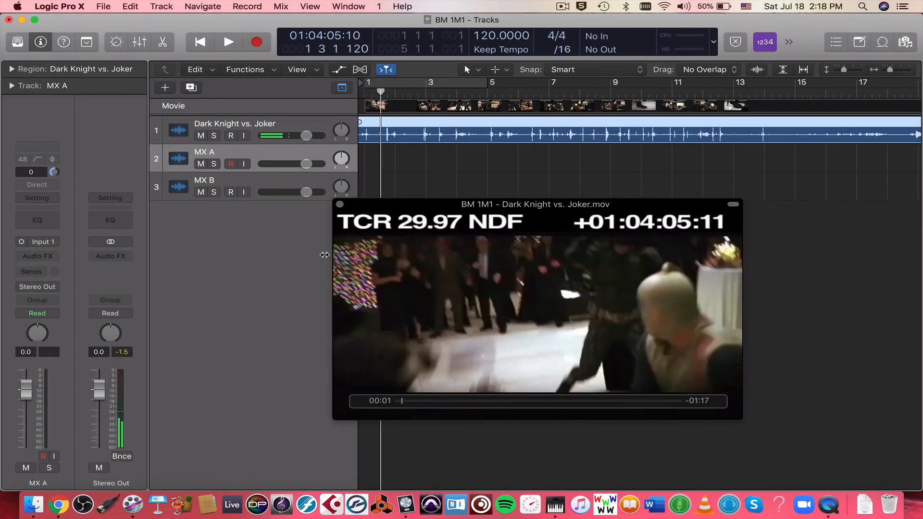
# Step: Move the movie window below the tracks and delete the MX A and MX B tracks
pyautogui.moveTo(444, 207); pyautogui.dragTo(504, 331)
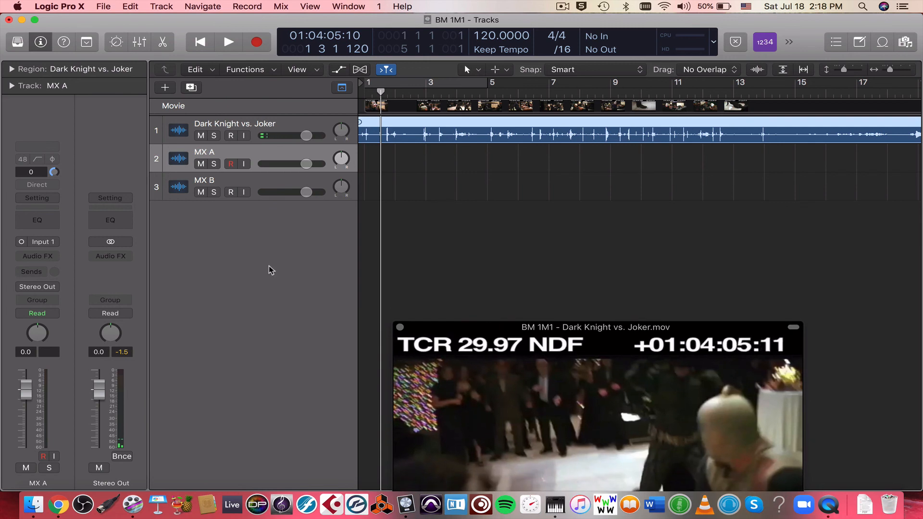
pyautogui.click(251, 180)
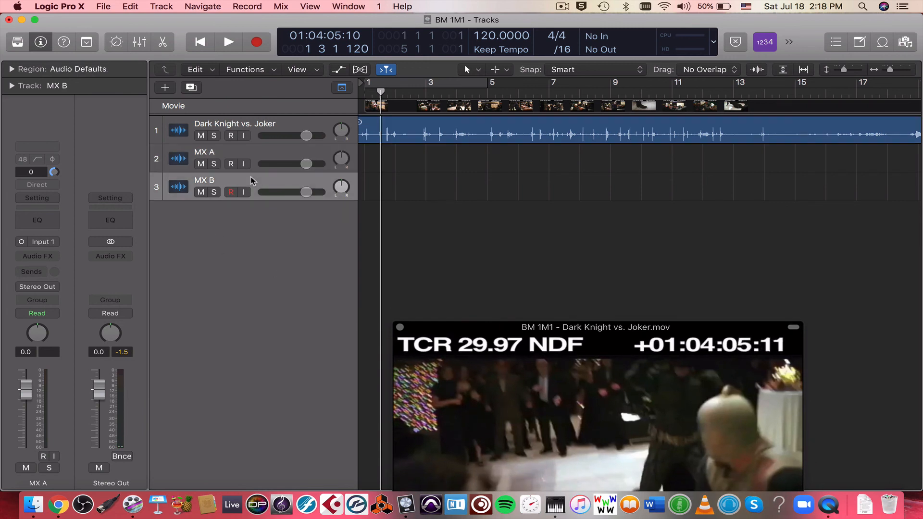
pyautogui.keyDown('shift'); pyautogui.click(260, 147); pyautogui.keyUp('shift')
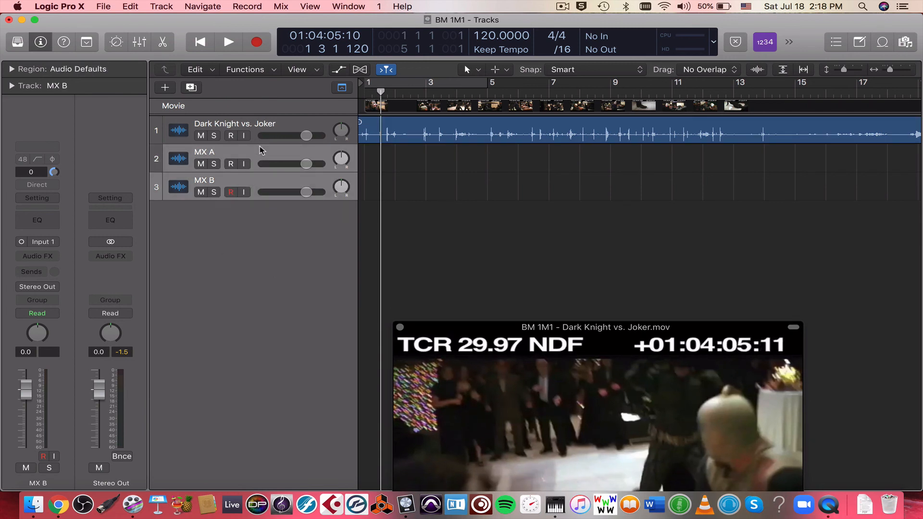
pyautogui.press('super+BackSpace')
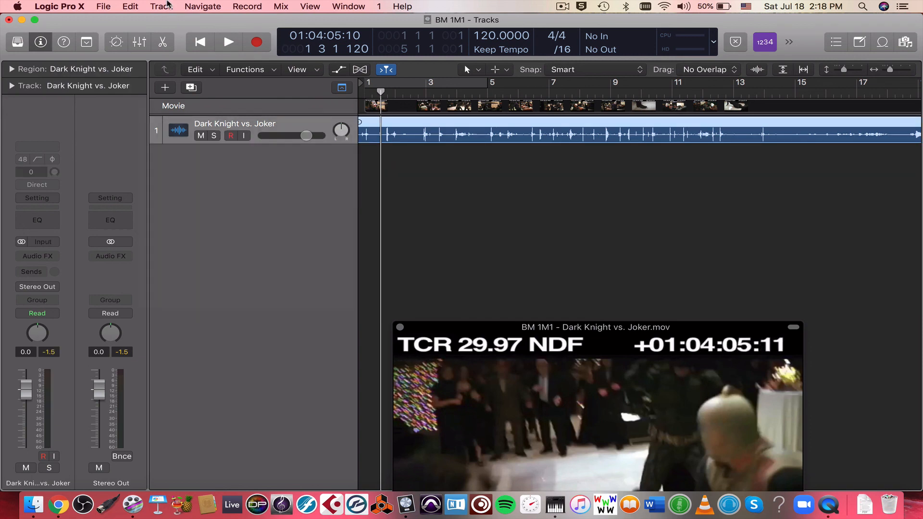
# Step: Create five software instrument tracks using the EXS24 (Sampler) instrument in stereo
pyautogui.click(168, 4)
pyautogui.click(178, 21)
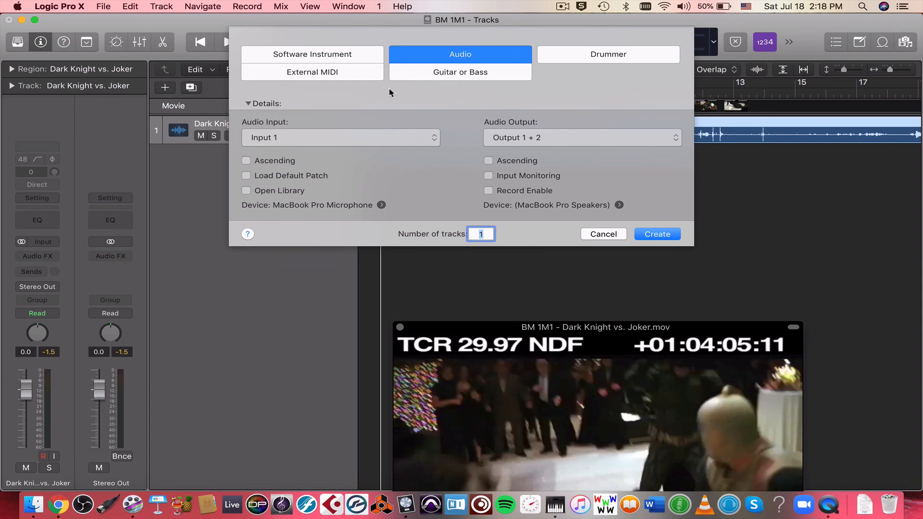
pyautogui.click(347, 54)
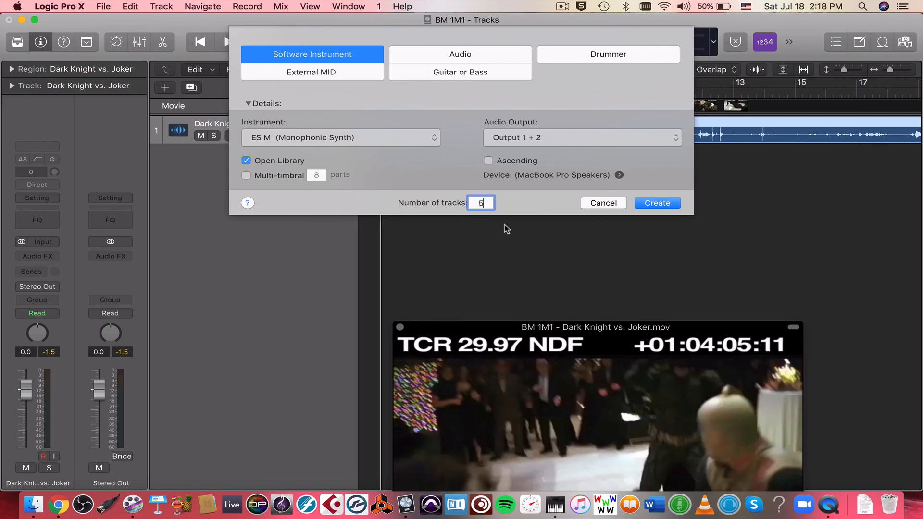
pyautogui.click(429, 141)
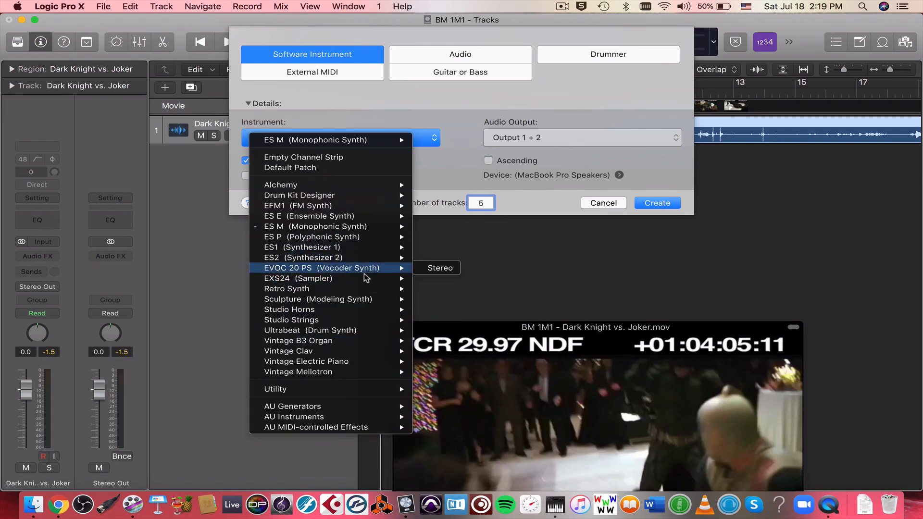
pyautogui.moveTo(358, 289)
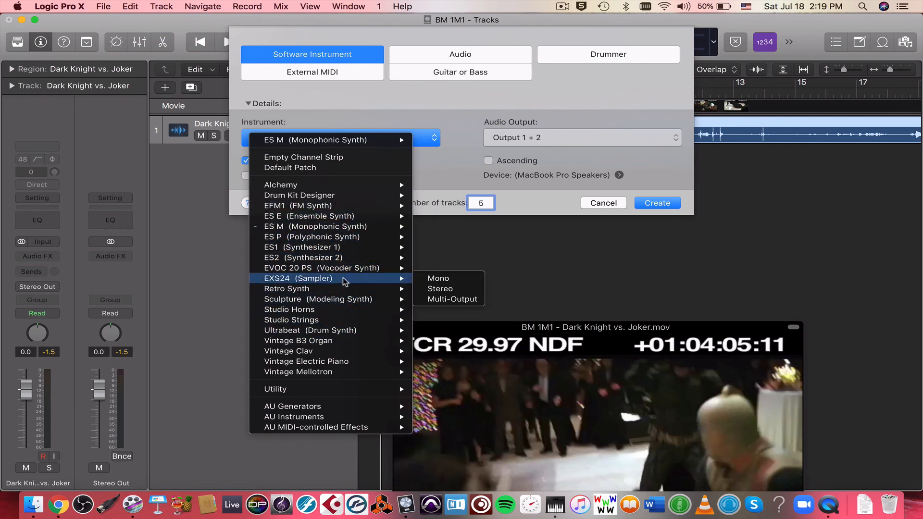
pyautogui.click(452, 289)
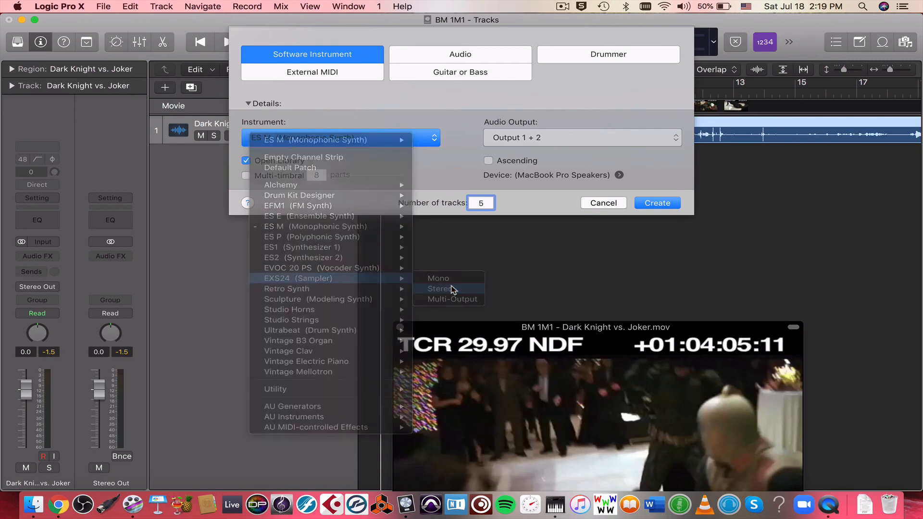
pyautogui.click(657, 203)
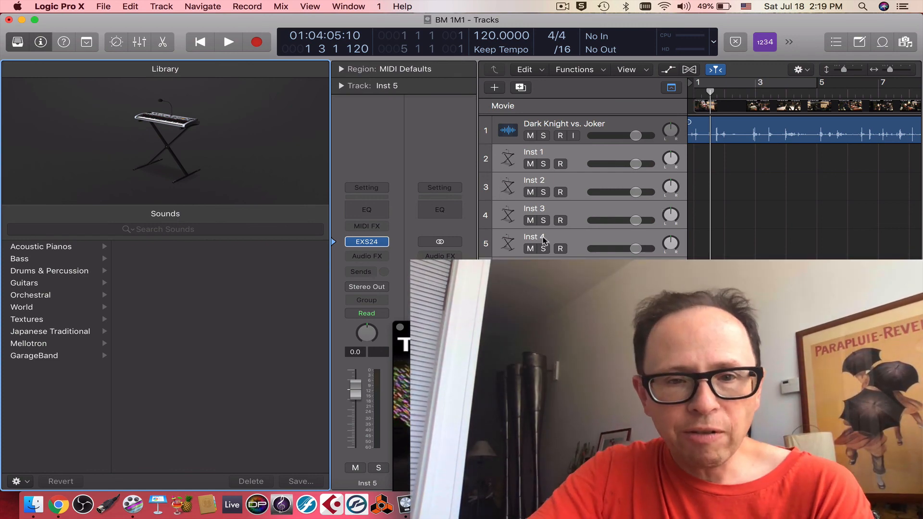
# Step: Hide the inspector and the library and return the playhead to the start of the project
pyautogui.click(40, 42)
pyautogui.click(18, 43)
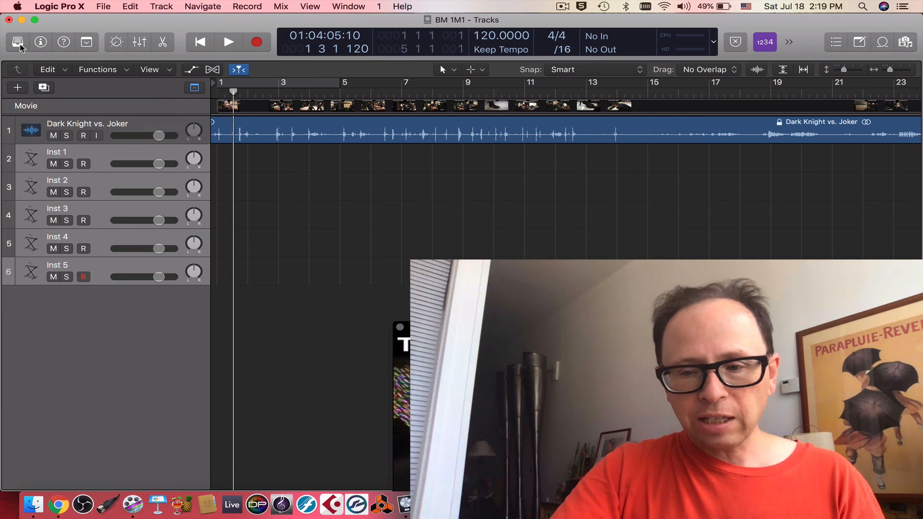
pyautogui.press('Return')
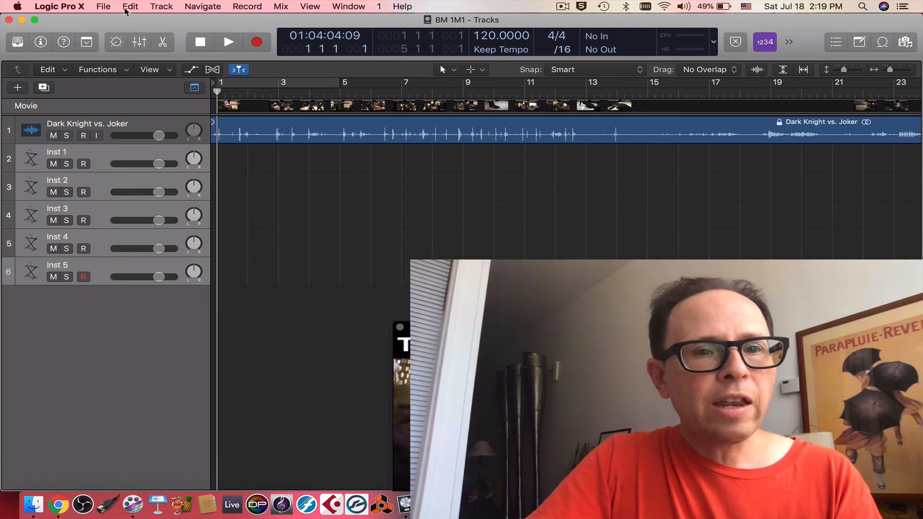
# Step: Save the project as a new file named BM 1M2.logicx in the BM DUB folder
pyautogui.click(103, 6)
pyautogui.click(140, 106)
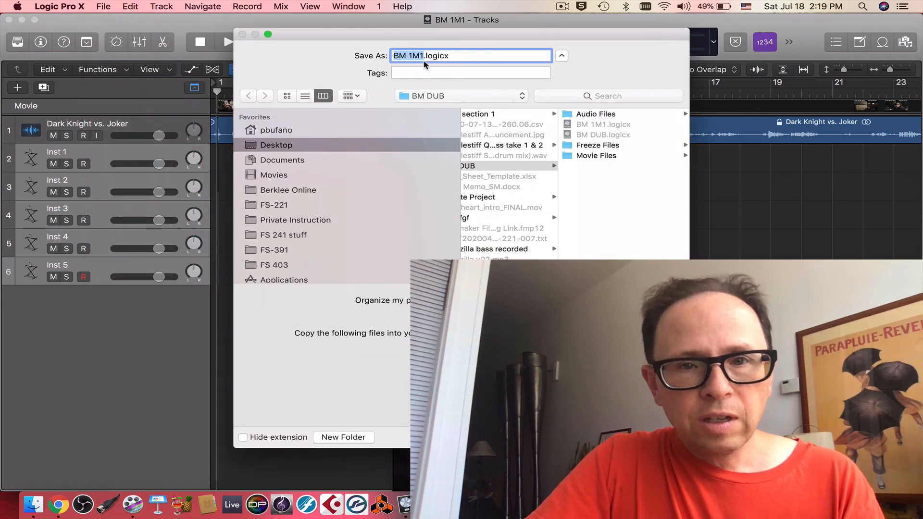
pyautogui.click(423, 57)
pyautogui.press('BackSpace')
pyautogui.write('2')
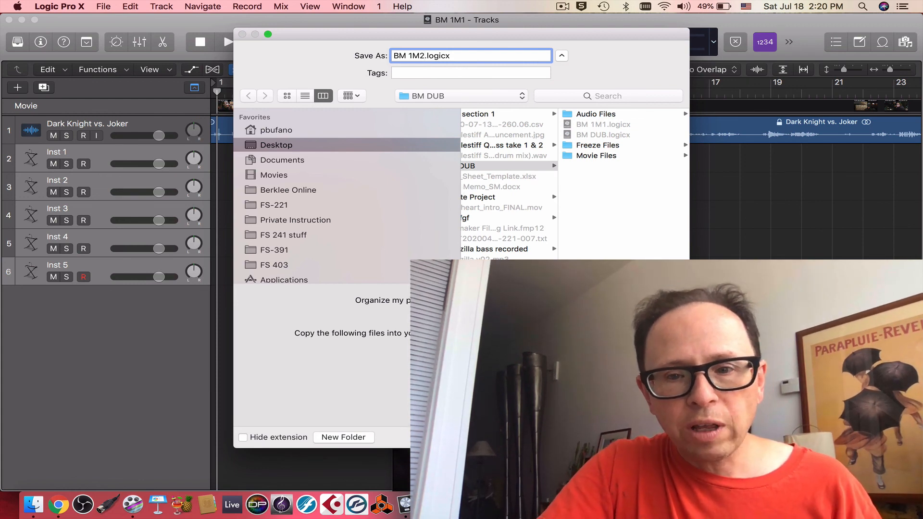
pyautogui.press('Return')
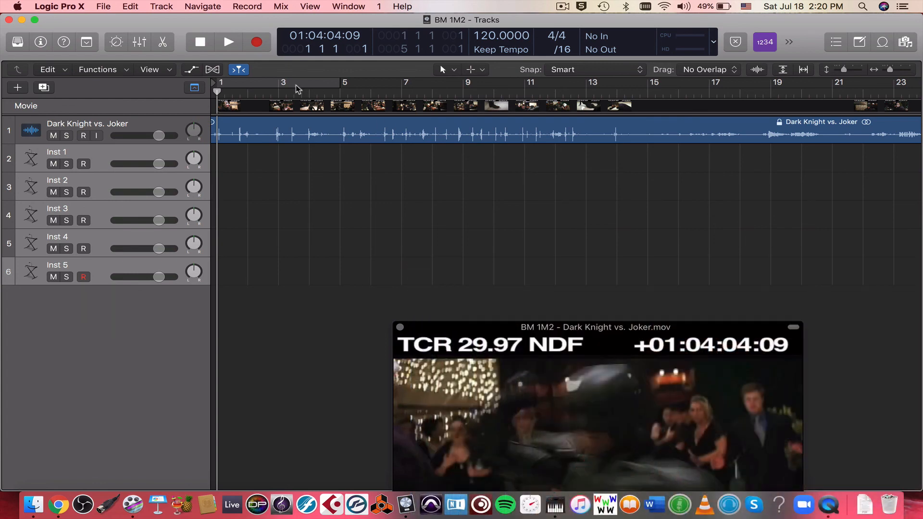
# Step: Set bar position 1 1 1 1 to play at SMPTE 01:04:31:10 in the BM 1M2 project's synchronization settings
pyautogui.click(100, 6)
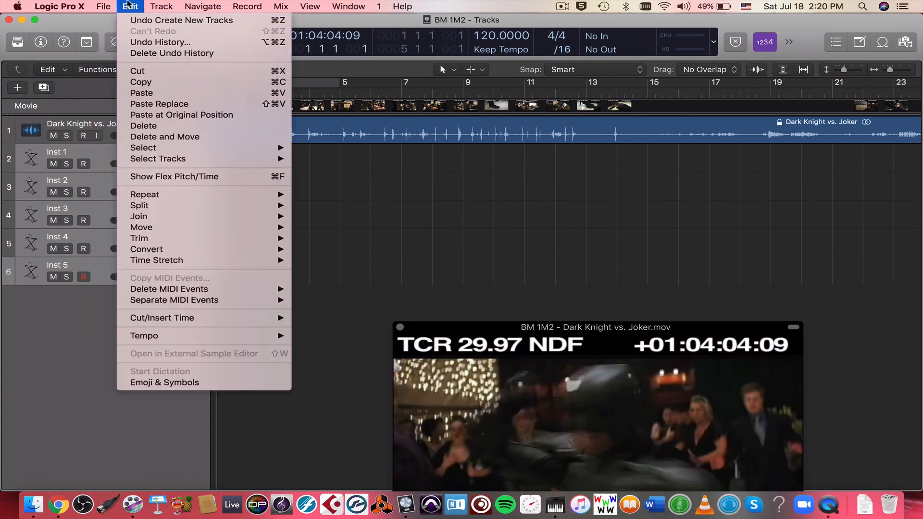
pyautogui.moveTo(134, 179)
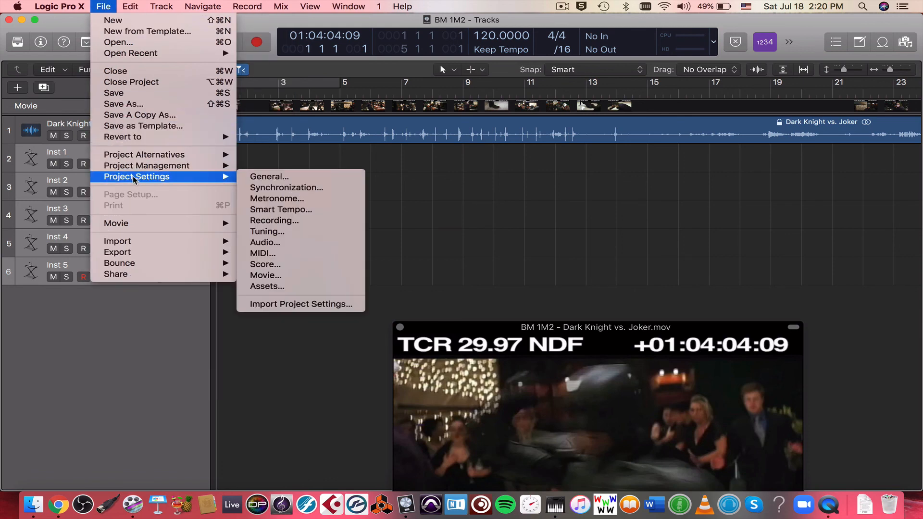
pyautogui.click(298, 190)
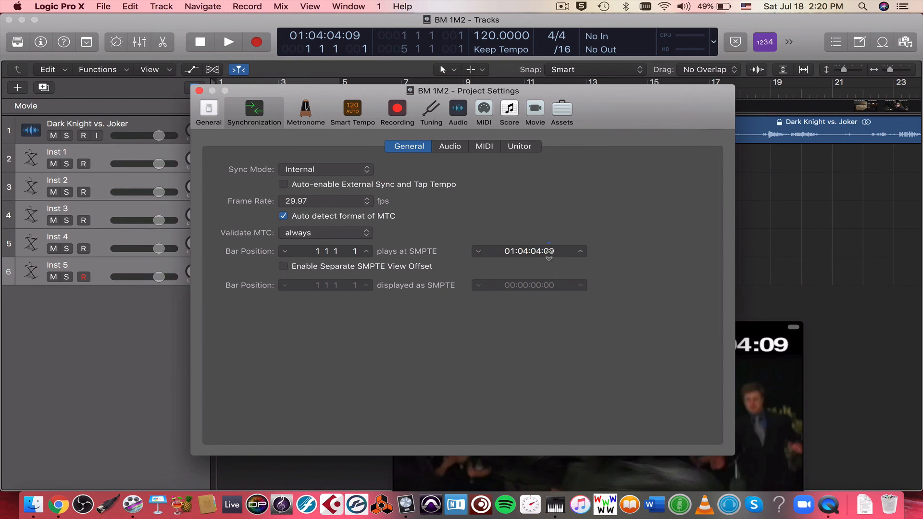
pyautogui.doubleClick(537, 251)
pyautogui.click(538, 251)
pyautogui.write('31:10')
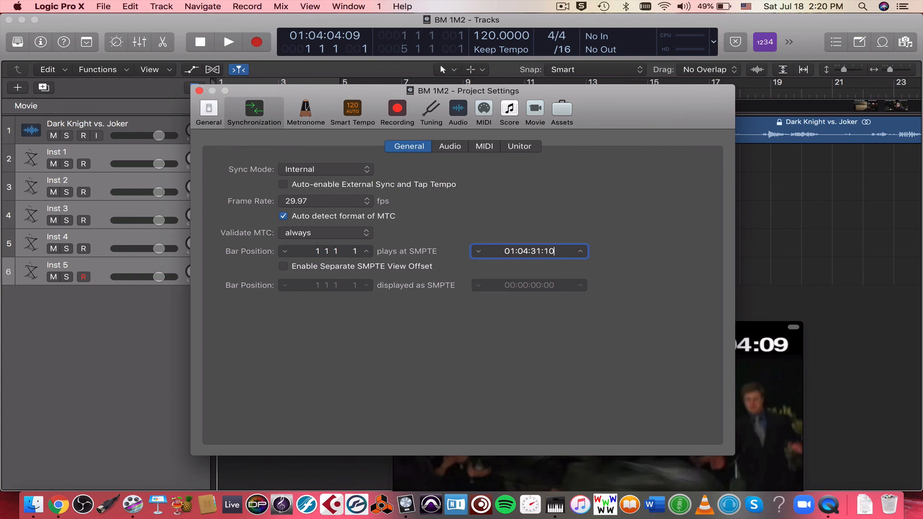
pyautogui.press('Return')
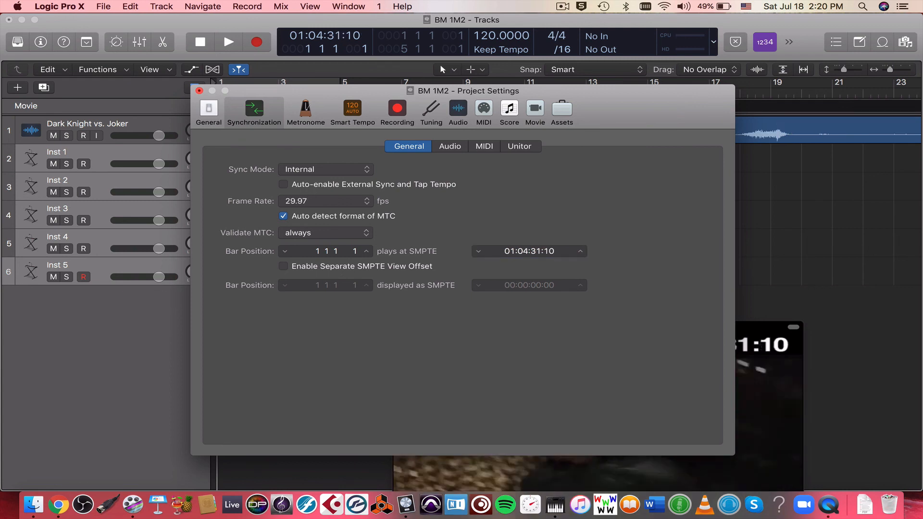
pyautogui.click(199, 91)
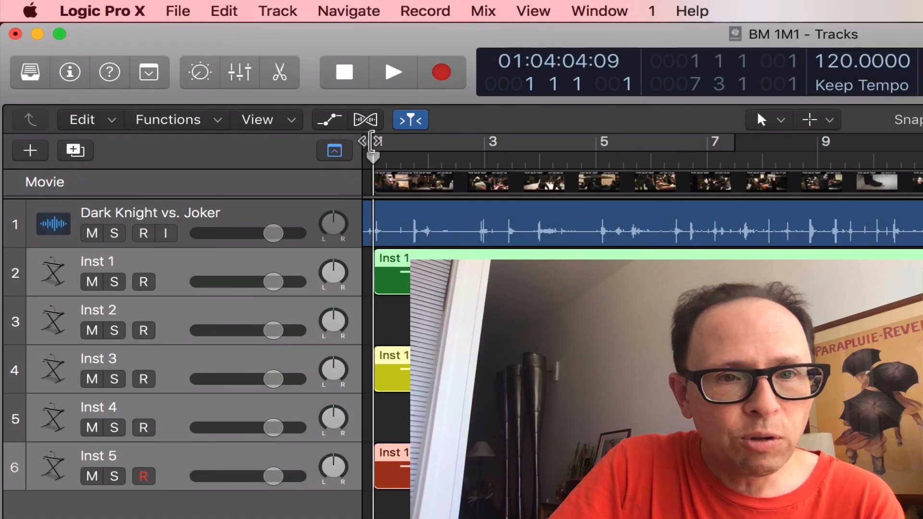
# Step: Move the project start earlier than bar 1 in the BM 1M1 project so the beginning of the movie audio is included
pyautogui.moveTo(372, 141); pyautogui.dragTo(334, 141)
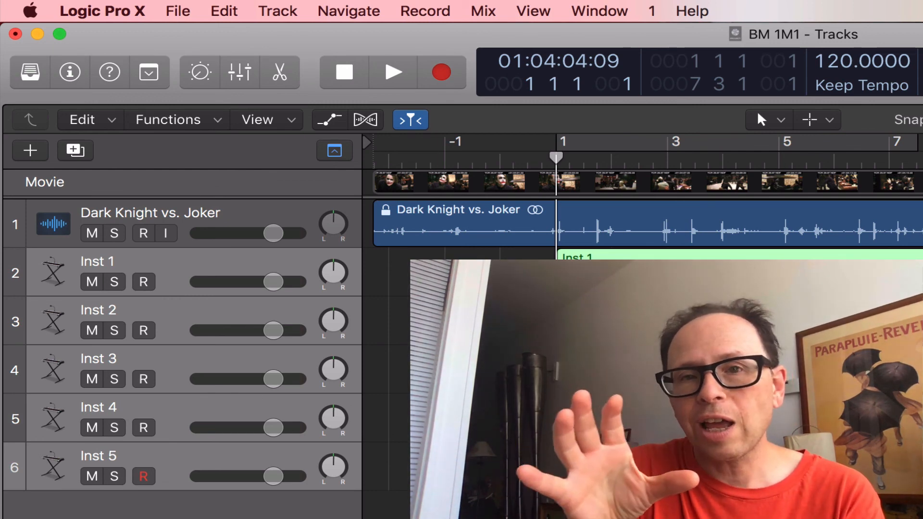
pyautogui.hscroll(2, 643, 217)
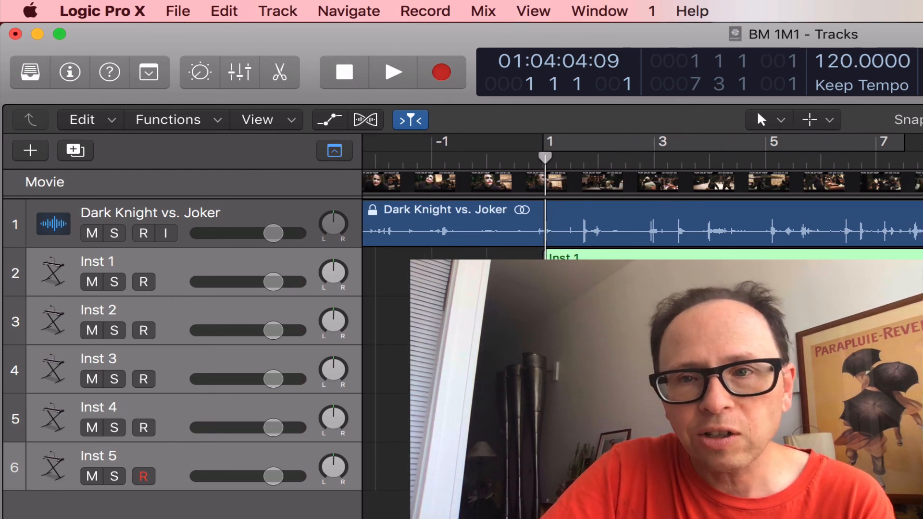
pyautogui.hscroll(-2, 642, 217)
# Step: Enable the cycle area and extend it from the project start at -3 3 4 100 to 22 4 1 1
pyautogui.click(610, 142)
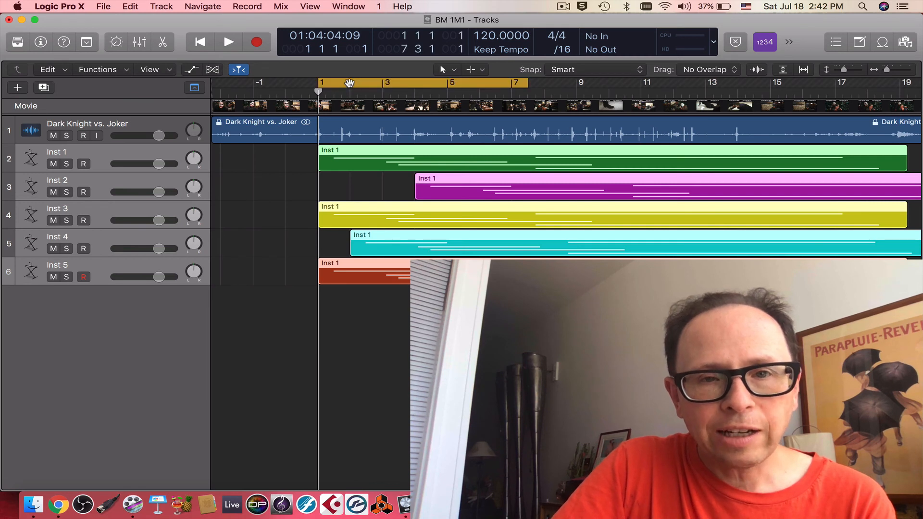
pyautogui.moveTo(320, 82); pyautogui.dragTo(210, 84)
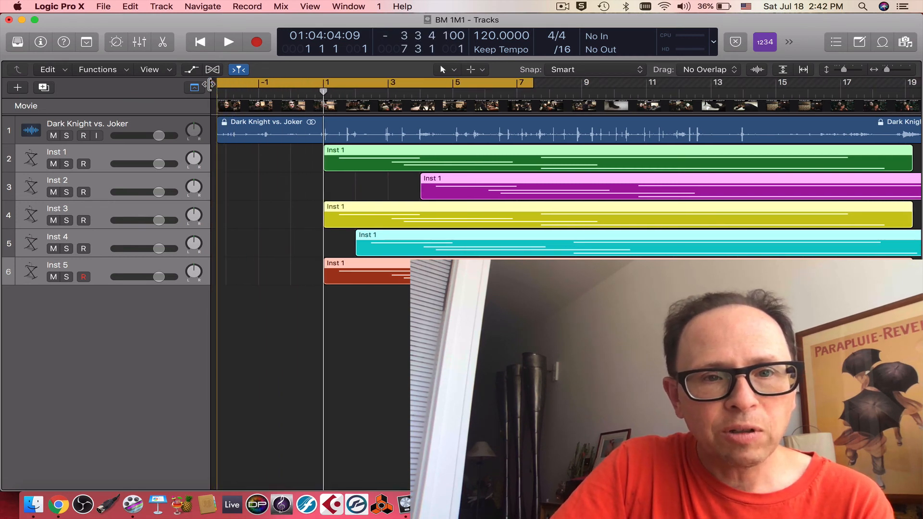
pyautogui.moveTo(530, 86); pyautogui.dragTo(896, 89)
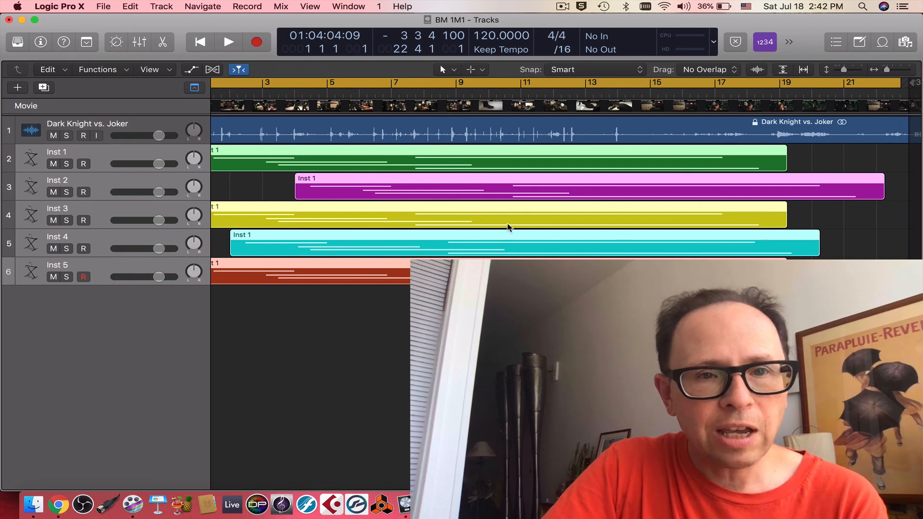
# Step: Export the audio to the movie as Dark Knight vs. Joker.mov in the Desktop's BM DUB folder, with On separate tracks turned off
pyautogui.click(130, 7)
pyautogui.moveTo(107, 4)
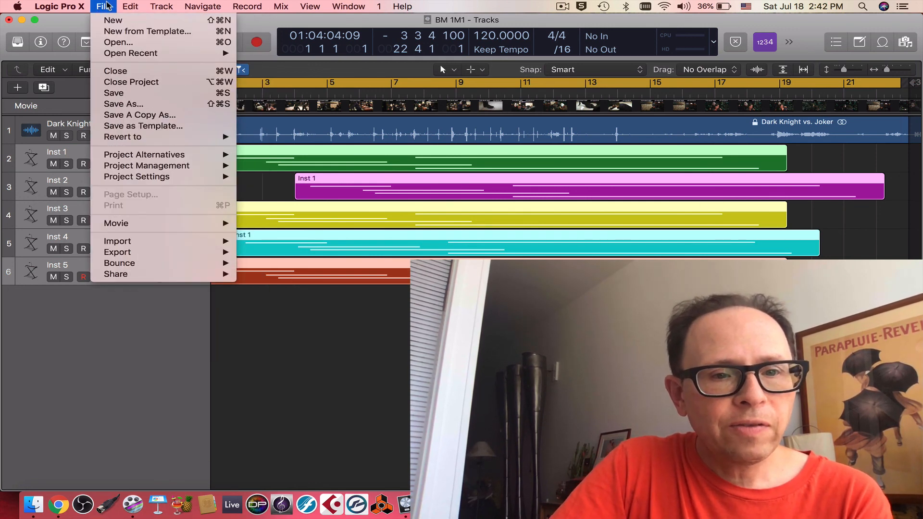
pyautogui.moveTo(138, 229)
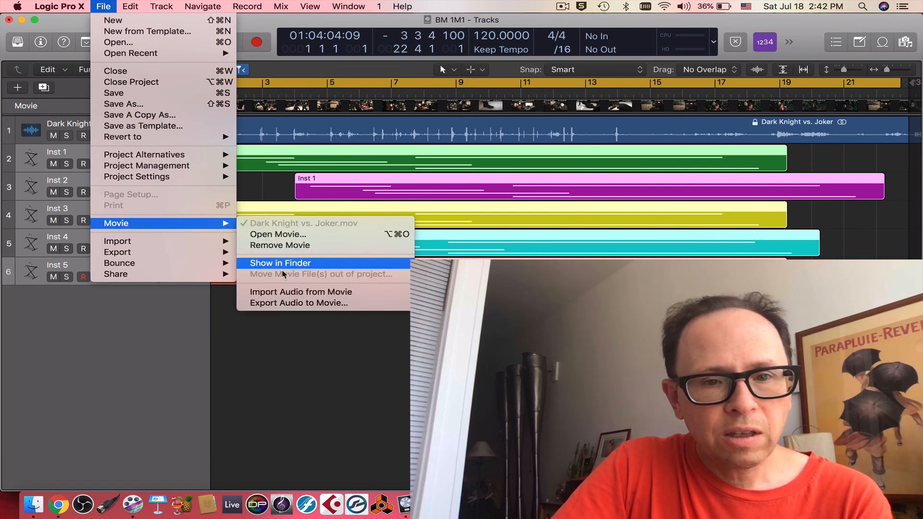
pyautogui.click(283, 304)
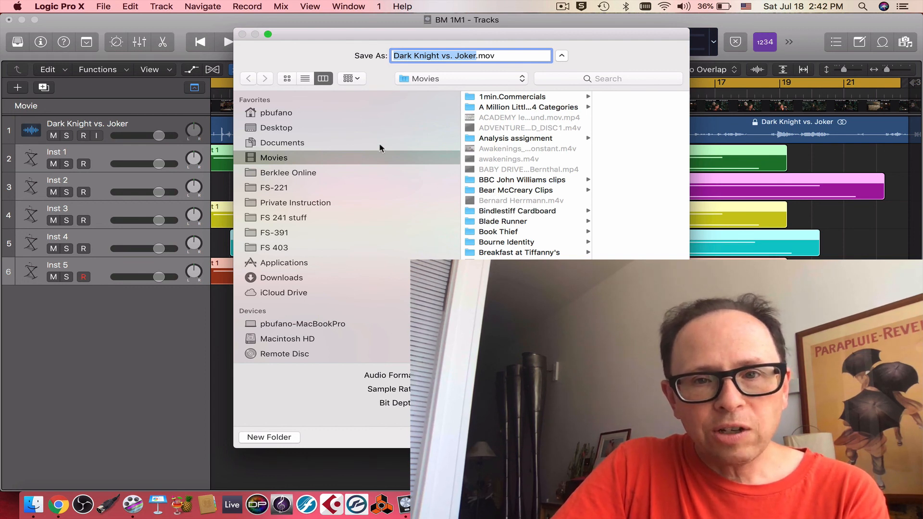
pyautogui.click(294, 127)
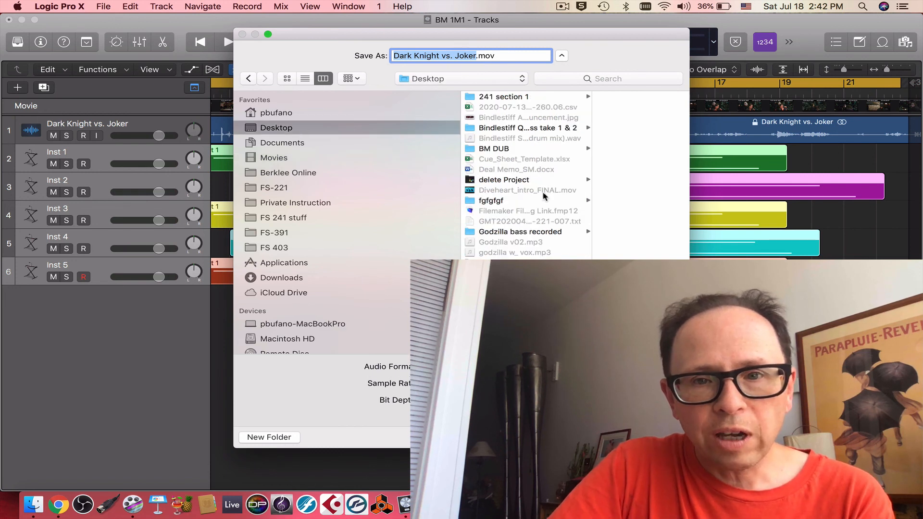
pyautogui.scroll(-1, 546, 253)
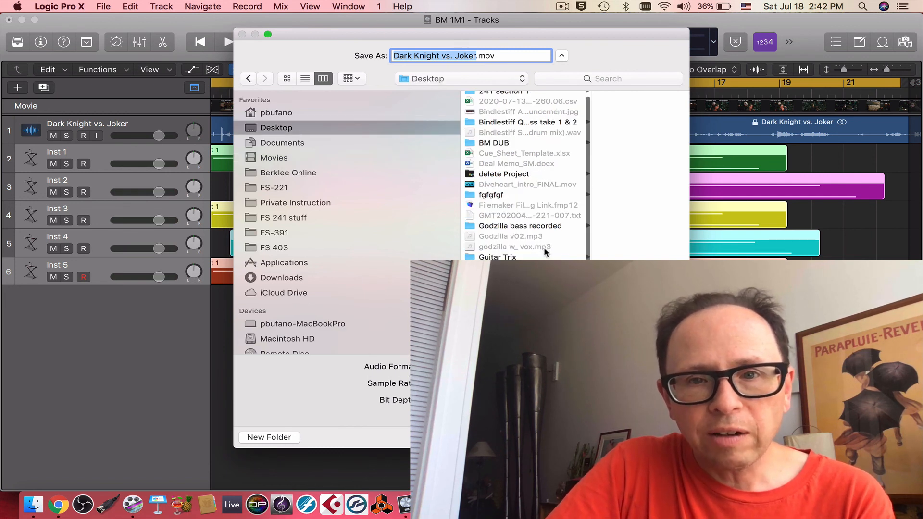
pyautogui.click(501, 143)
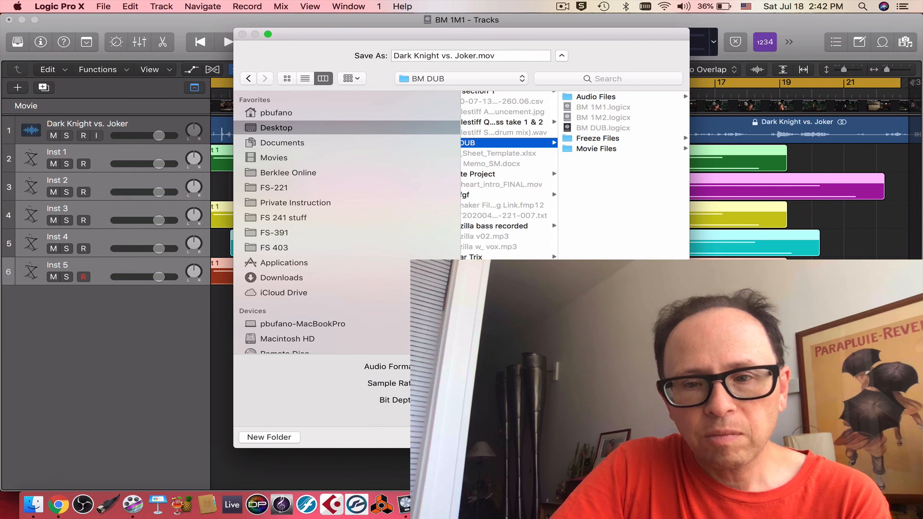
pyautogui.press('Return')
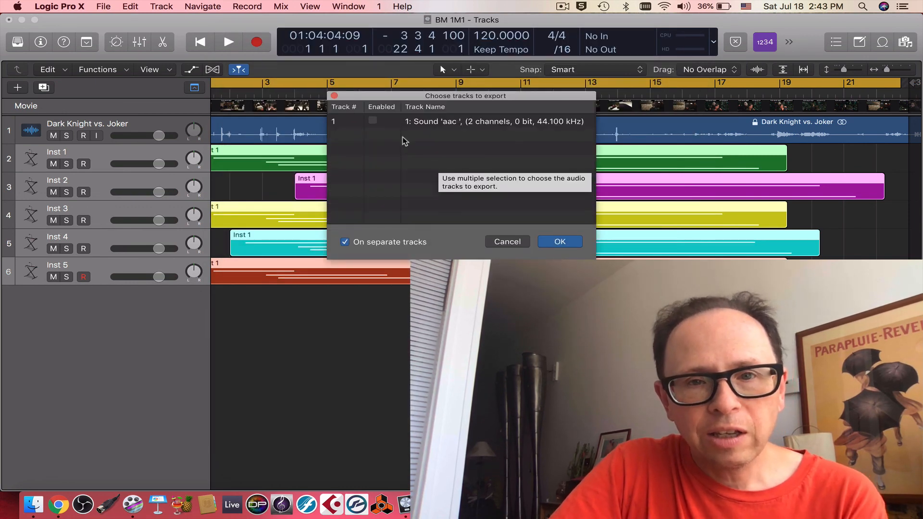
pyautogui.click(373, 121)
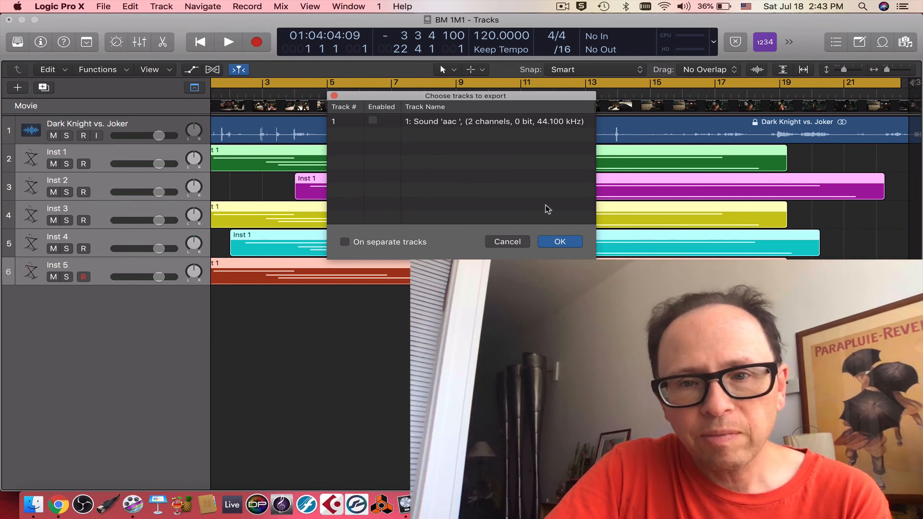
pyautogui.click(560, 242)
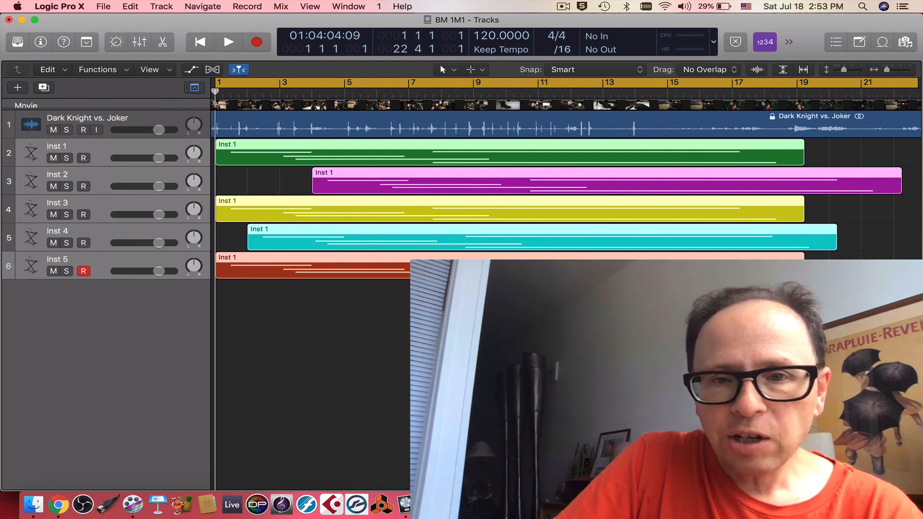
pyautogui.hscroll(-2, 567, 192)
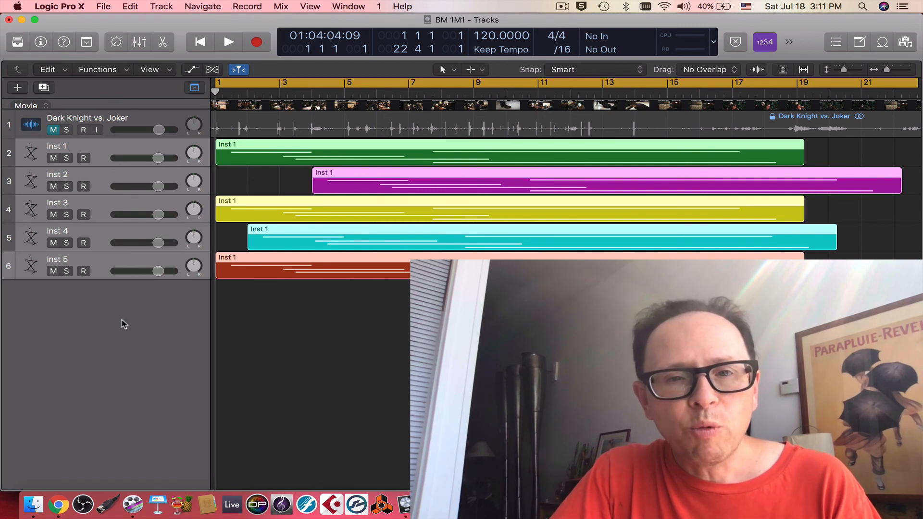
pyautogui.click(54, 130)
pyautogui.click(53, 130)
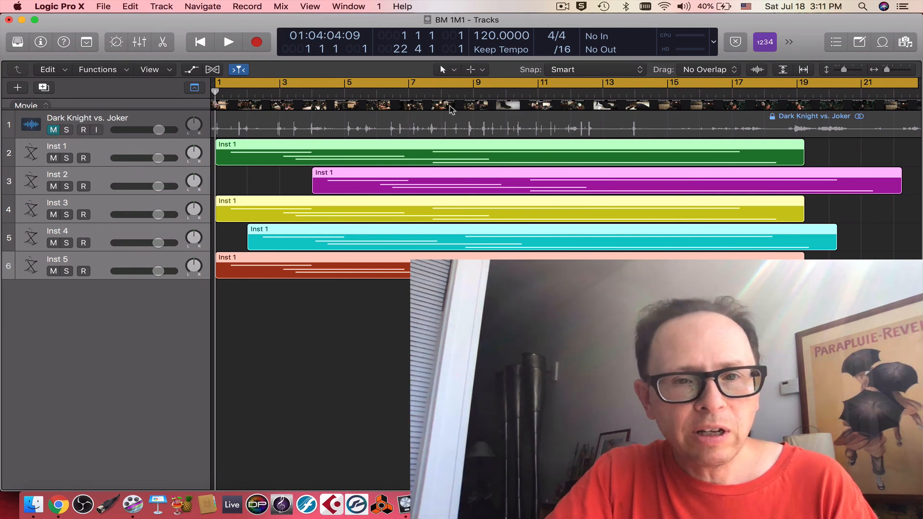
pyautogui.click(520, 82)
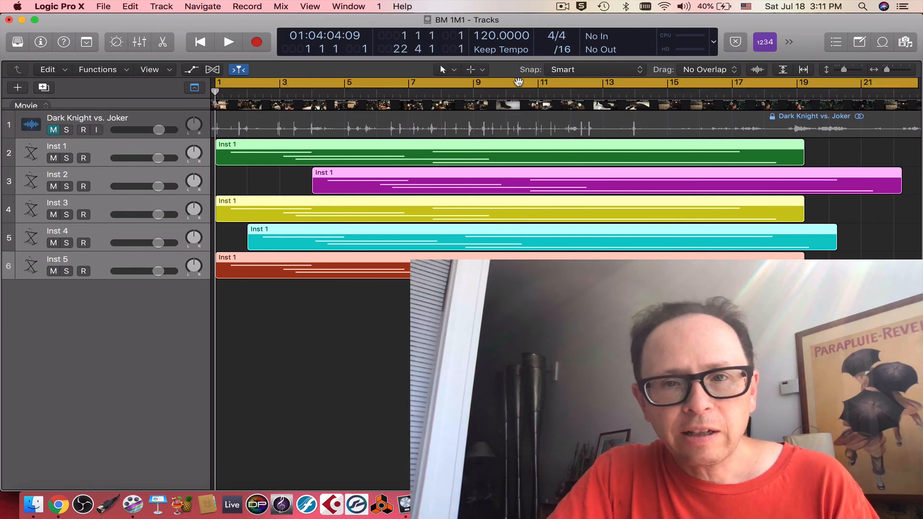
pyautogui.hscroll(2, 639, 226)
pyautogui.hscroll(-5, 639, 226)
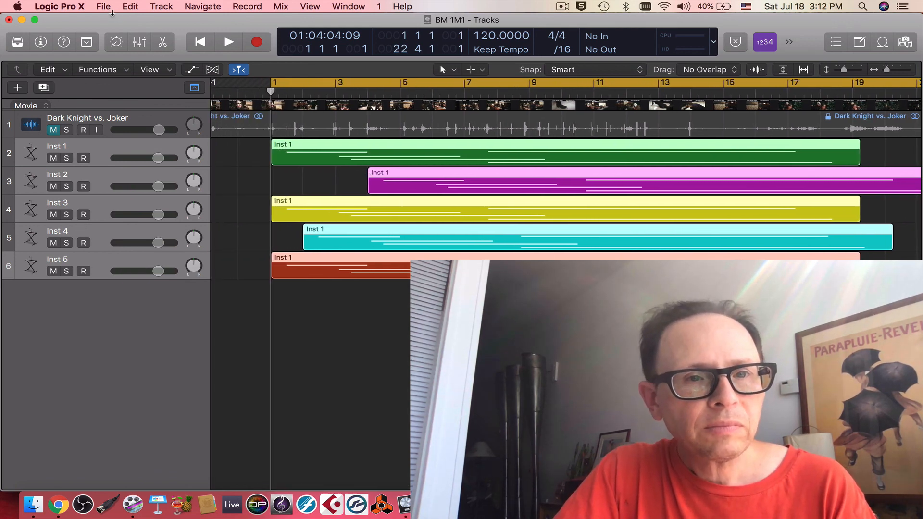
# Step: Bounce the BM 1M1 stereo output offline as a PCM Wave file at 24 Bit and 44100, from 1 1 1 1 to 22 4 1 1
pyautogui.click(140, 43)
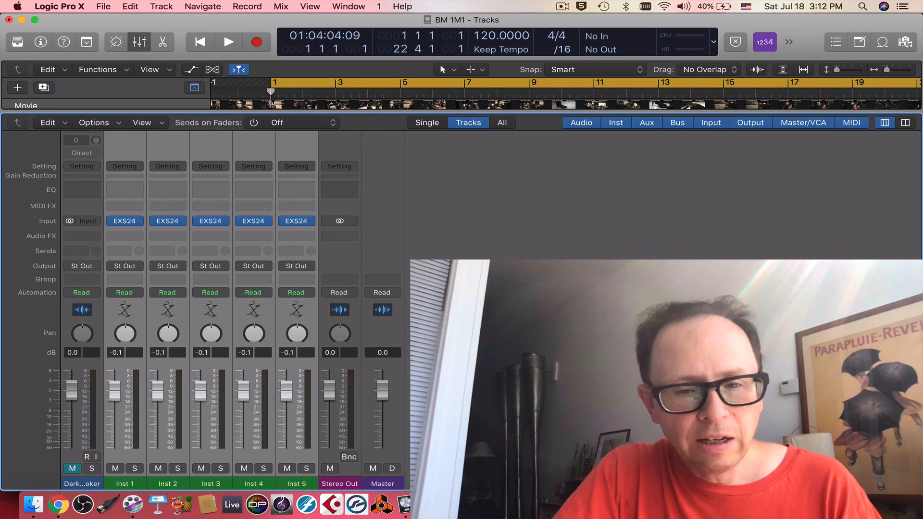
pyautogui.click(351, 456)
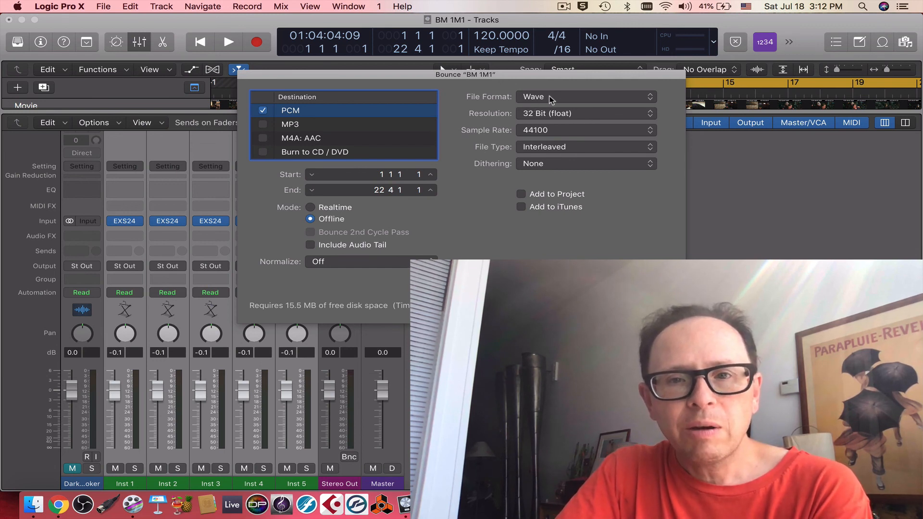
pyautogui.click(589, 112)
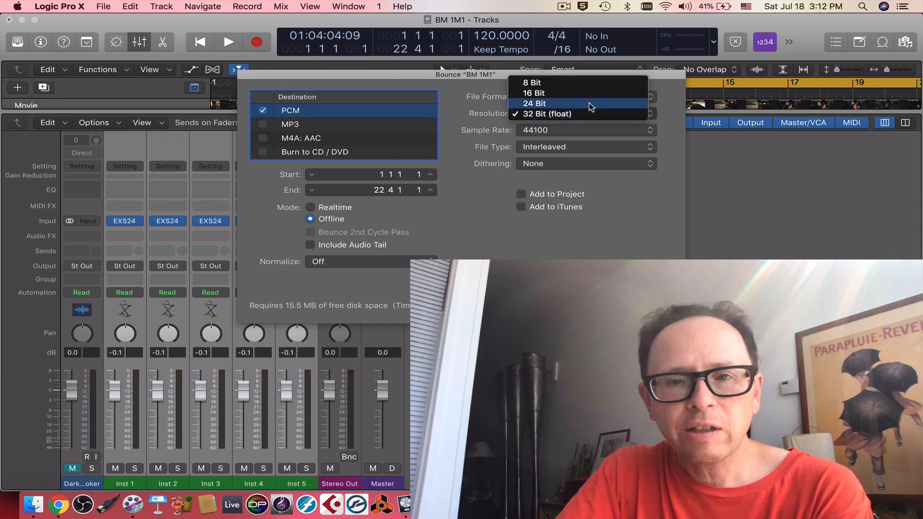
pyautogui.click(589, 102)
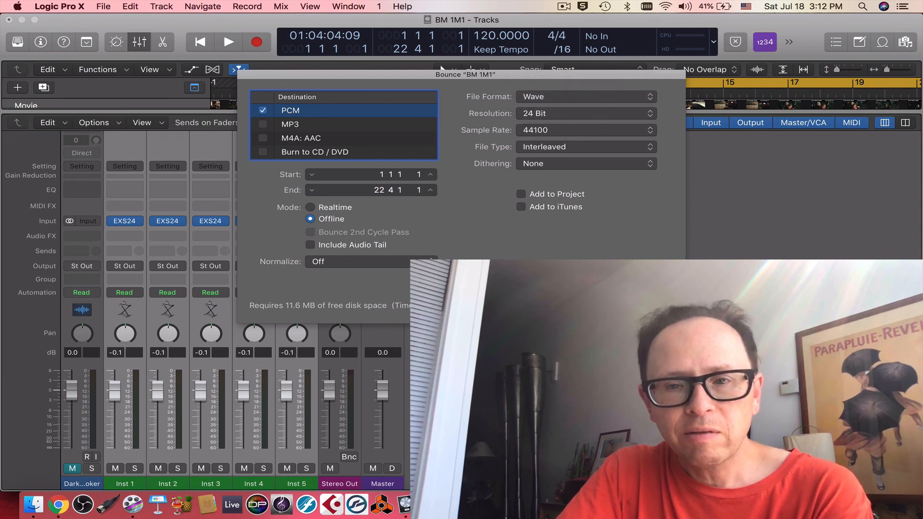
pyautogui.press('Return')
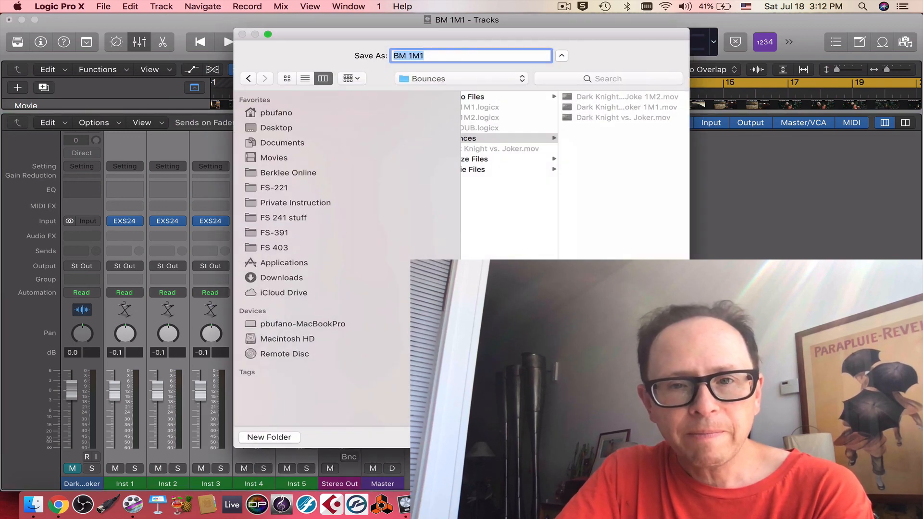
# Step: Save the bounce as BM 1M1 in the Bounces folder and hide the mixer
pyautogui.click(465, 57)
pyautogui.hscroll(-3, 529, 173)
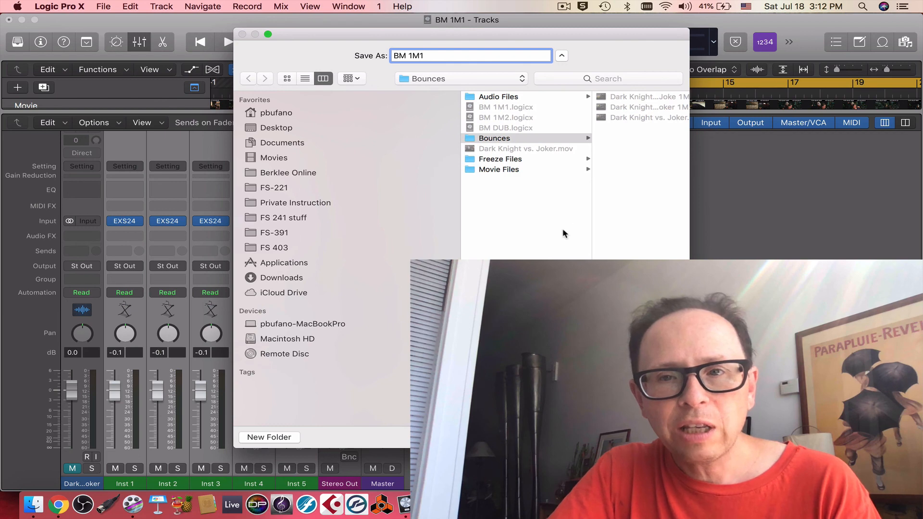
pyautogui.hscroll(2, 564, 233)
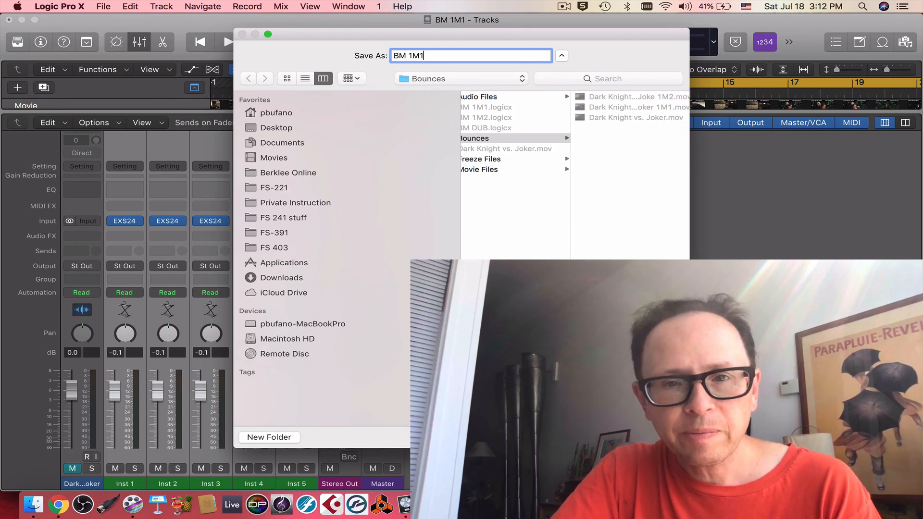
pyautogui.press('Return')
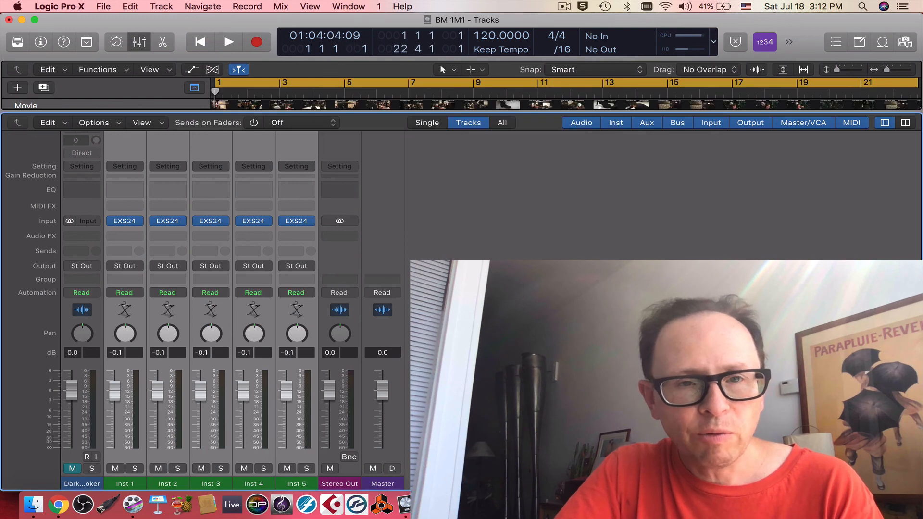
pyautogui.click(140, 46)
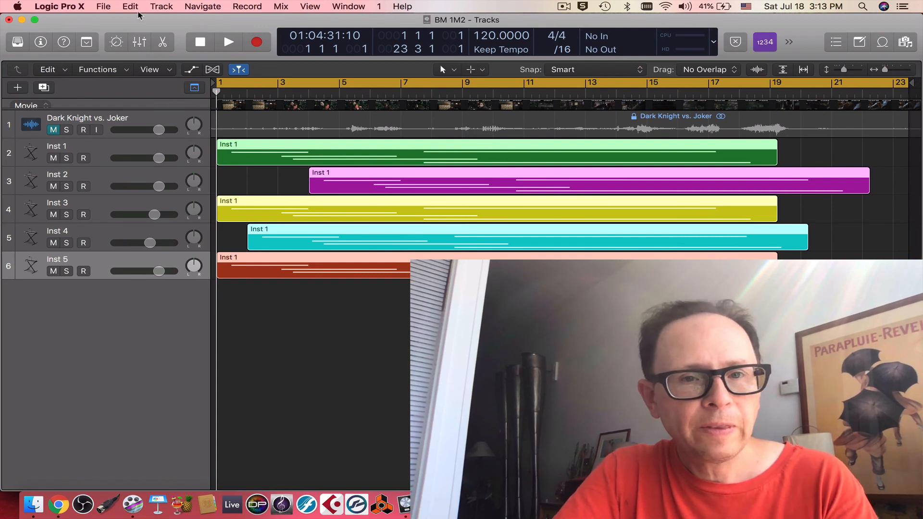
# Step: Bounce the BM 1M2 stereo output as a 24 Bit Wave PCM file named BM 1M2 in the Bounces folder, with the movie audio track muted
pyautogui.click(54, 130)
pyautogui.click(54, 130)
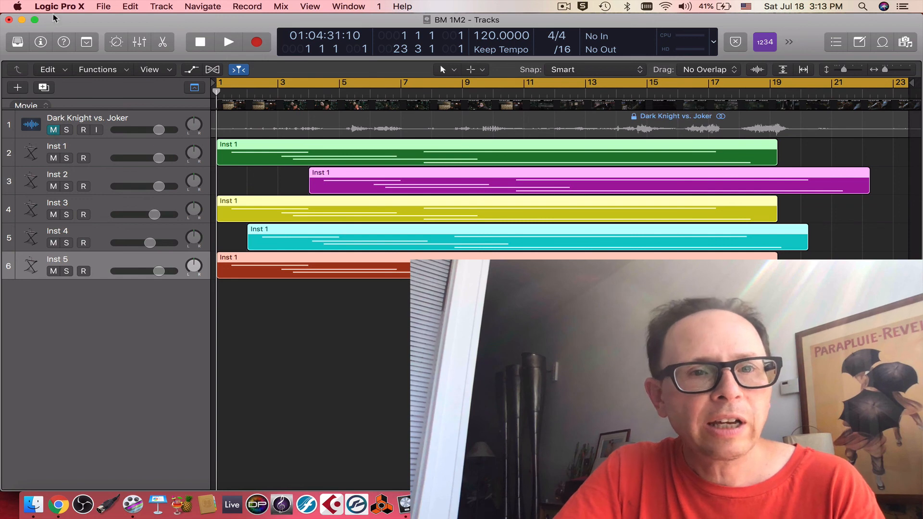
pyautogui.click(140, 43)
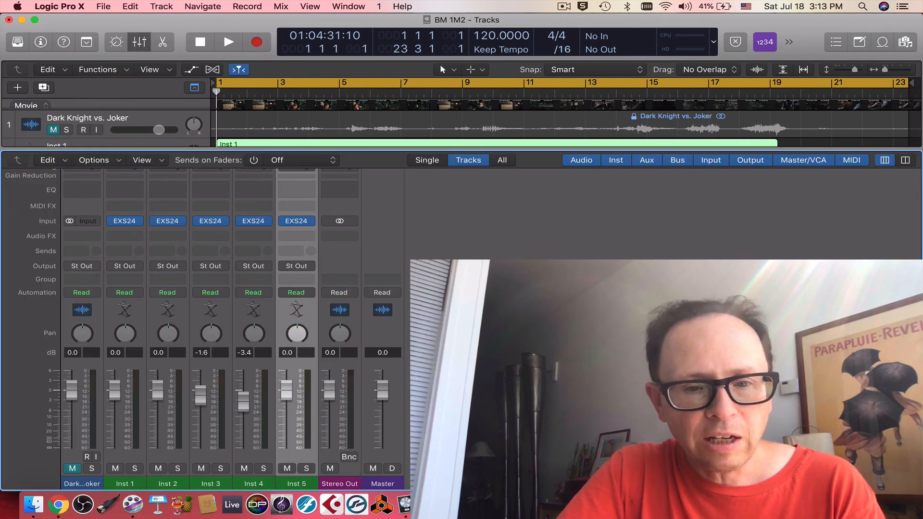
pyautogui.click(350, 458)
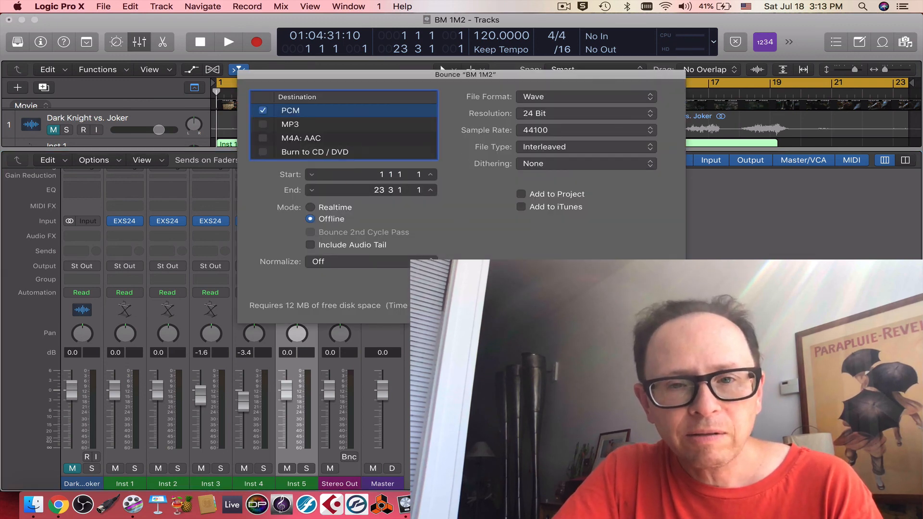
pyautogui.press('Return')
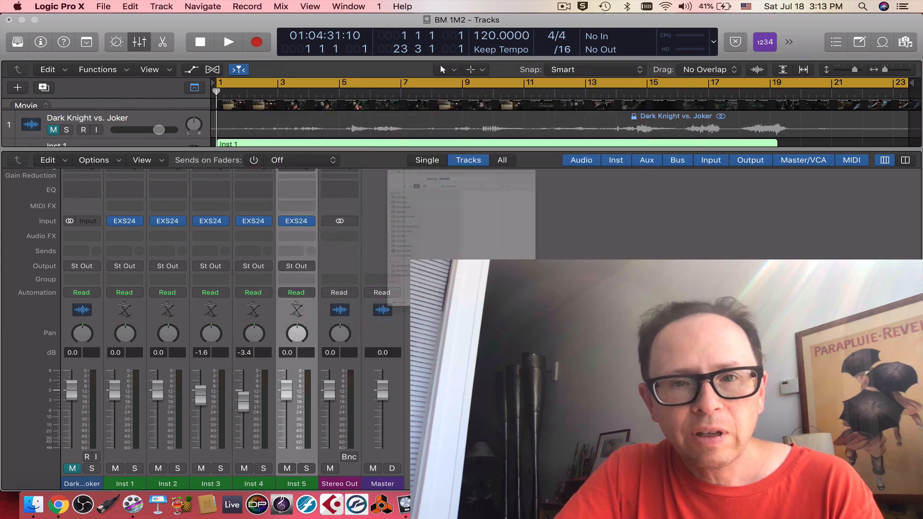
pyautogui.click(459, 52)
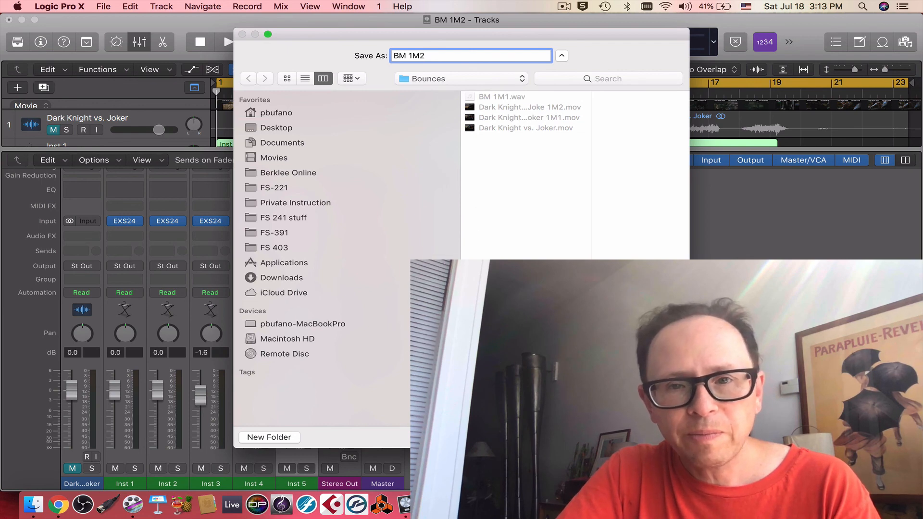
pyautogui.press('Return')
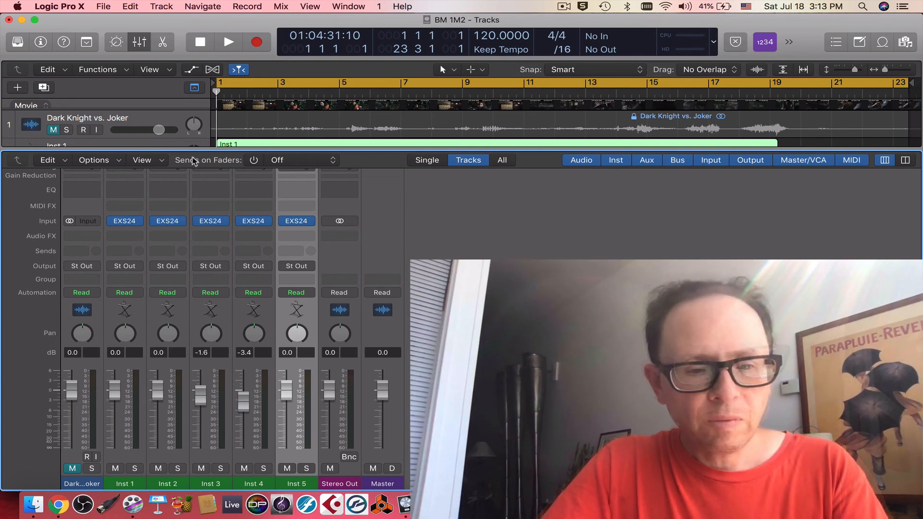
# Step: Open BM DUB.logicx from the BM DUB folder, closing the current project and saving the changes to the open cue projects
pyautogui.moveTo(209, 166); pyautogui.dragTo(212, 321)
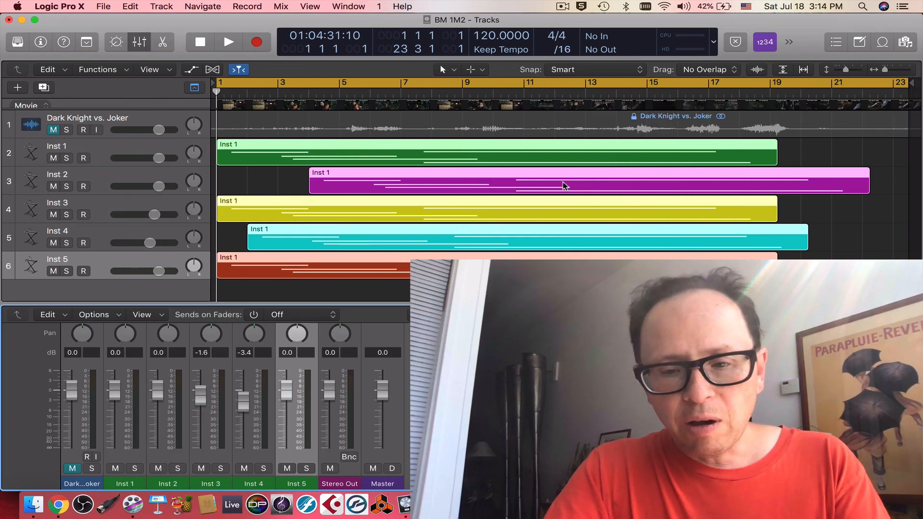
pyautogui.press('super+o')
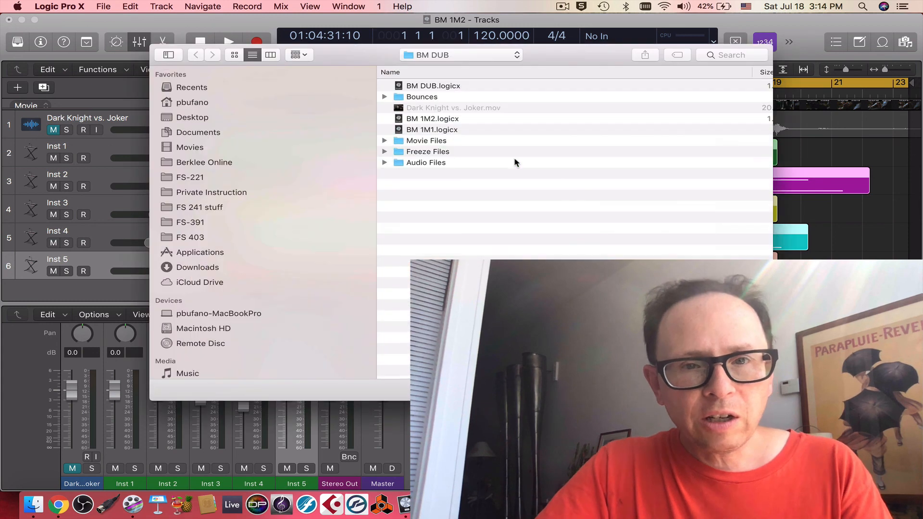
pyautogui.click(462, 87)
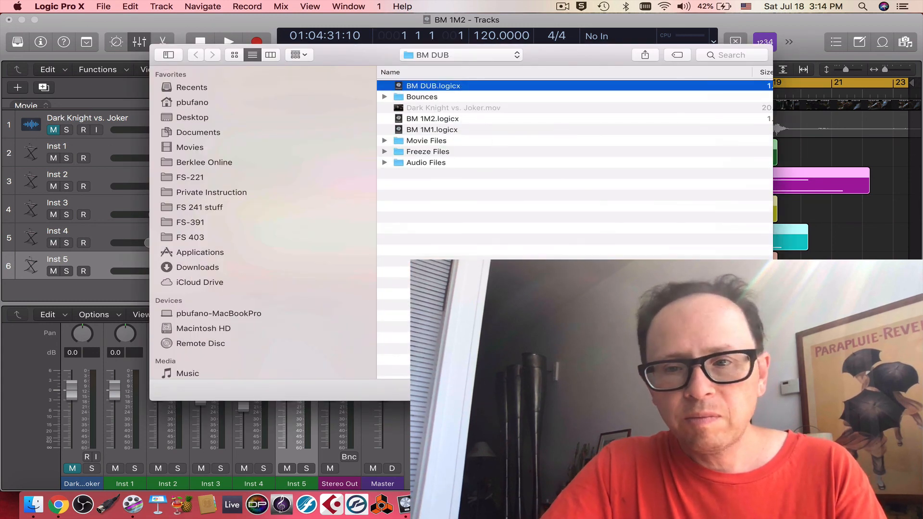
pyautogui.press('Return')
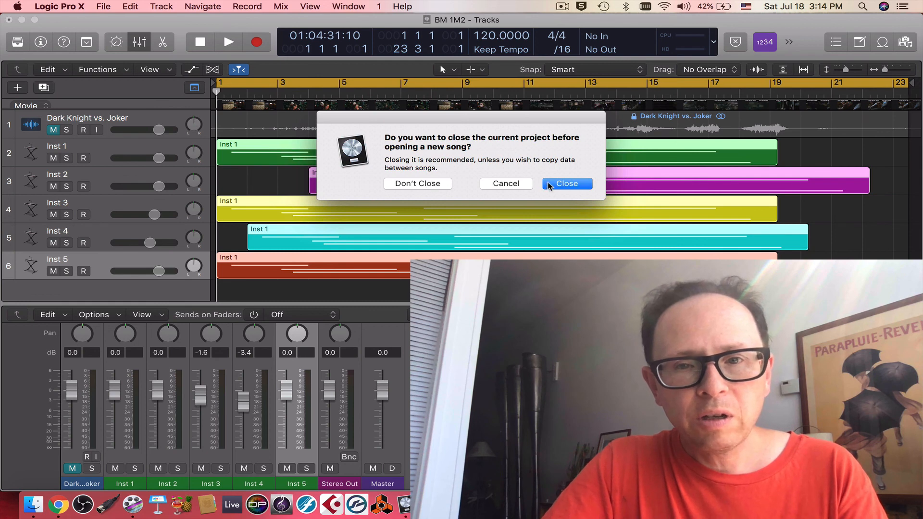
pyautogui.click(574, 187)
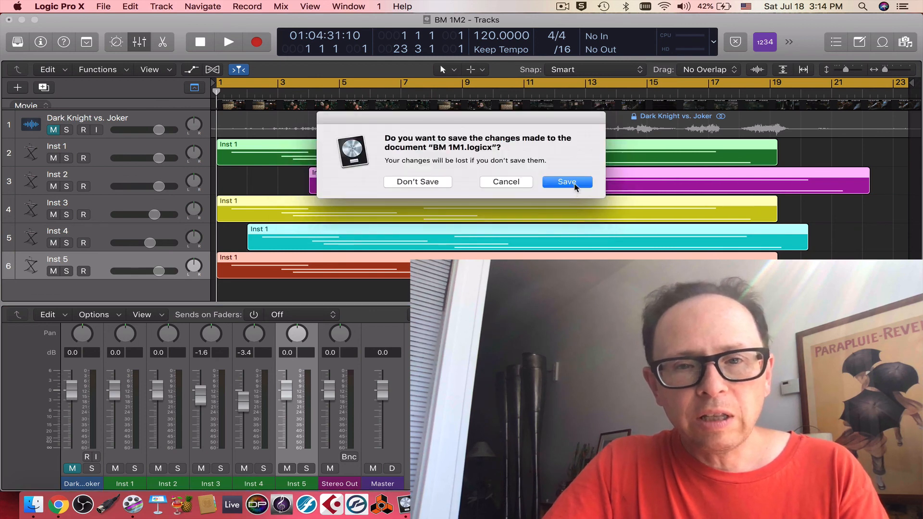
pyautogui.click(575, 186)
pyautogui.click(556, 179)
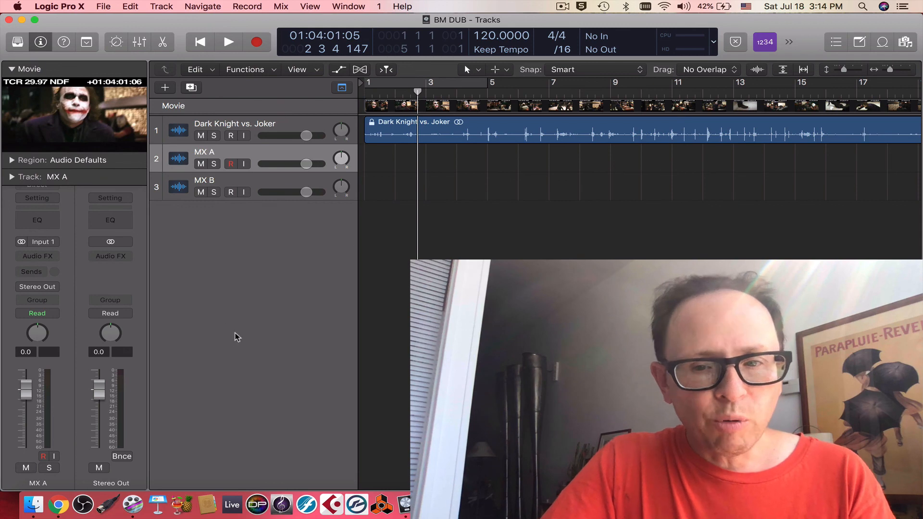
# Step: Switch to Finder and import BM 1M1.wav from the Bounces folder onto the MX A track, just before bar 4
pyautogui.click(30, 508)
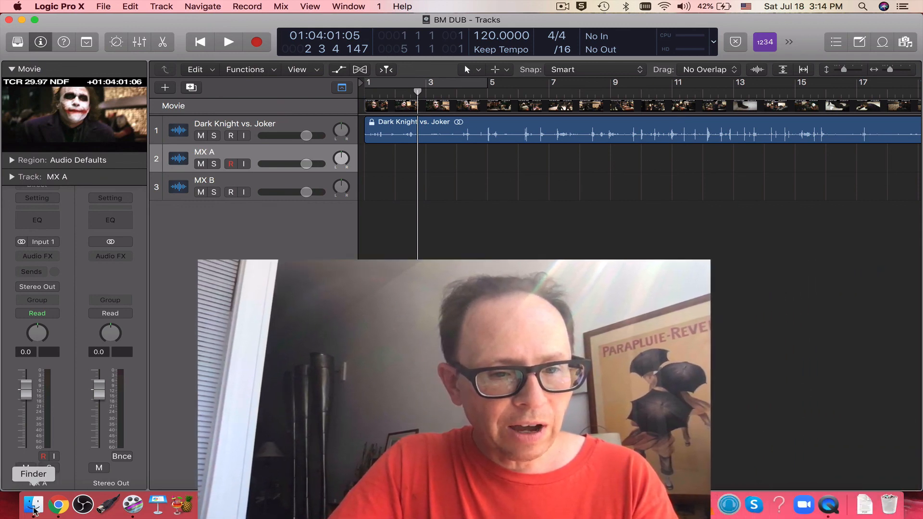
pyautogui.moveTo(486, 227); pyautogui.dragTo(497, 214)
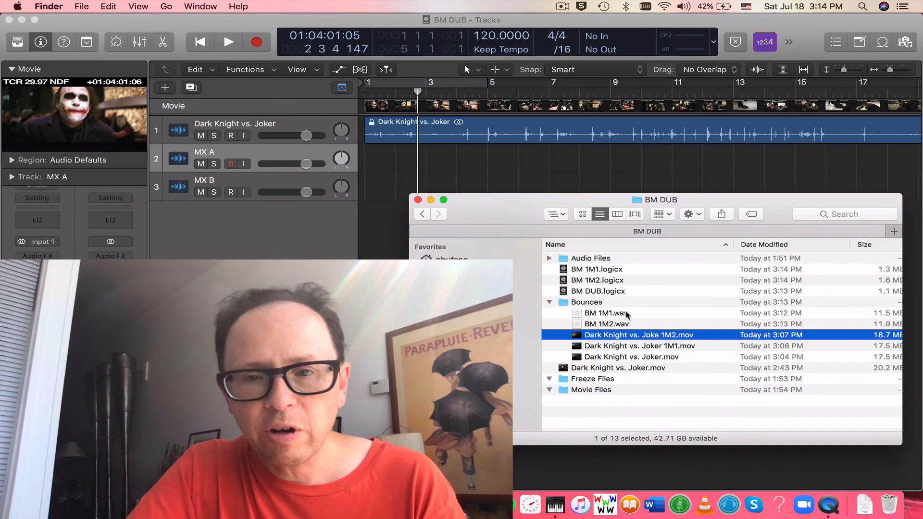
pyautogui.click(577, 318)
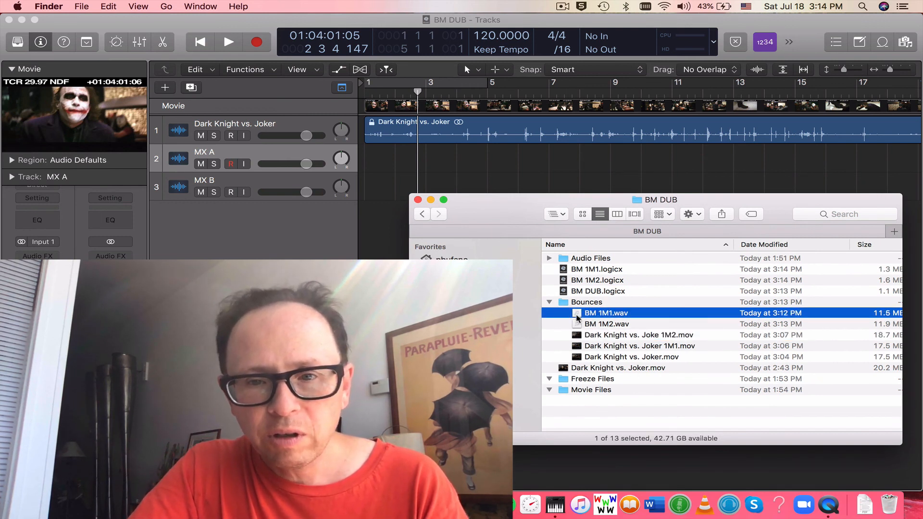
pyautogui.moveTo(578, 317); pyautogui.dragTo(447, 165)
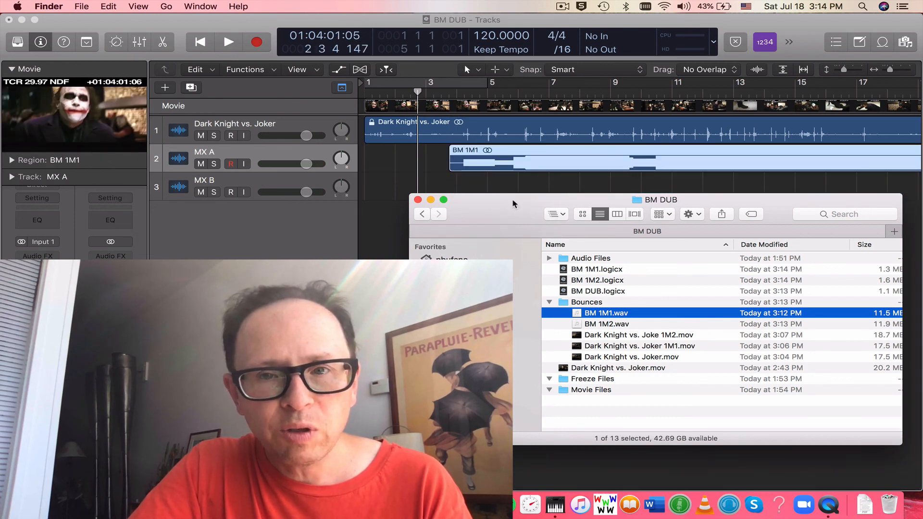
pyautogui.moveTo(516, 209); pyautogui.dragTo(528, 246)
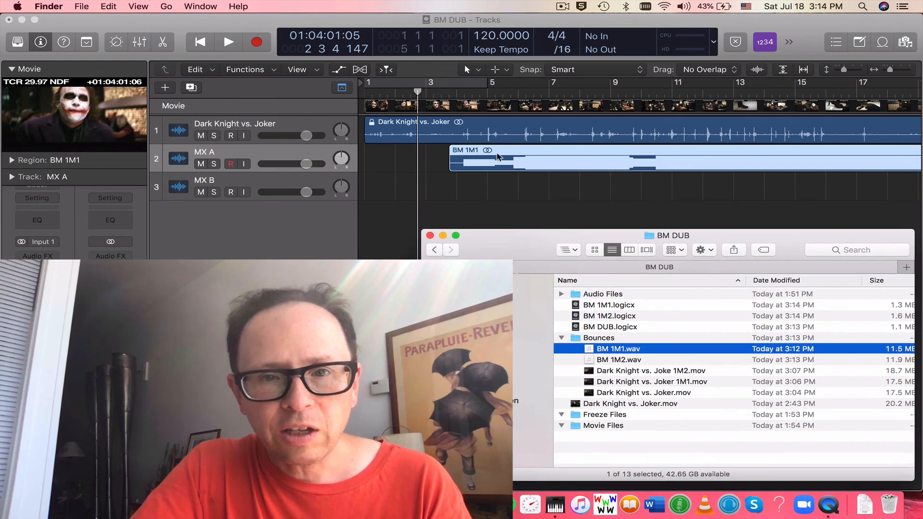
# Step: Color the BM 1M1 region on the MX A track yellow
pyautogui.rightClick(502, 151)
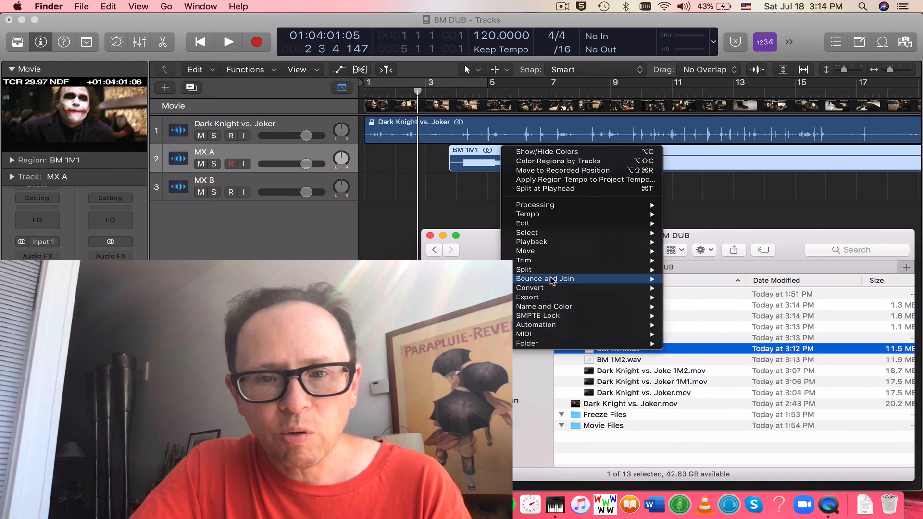
pyautogui.moveTo(551, 273)
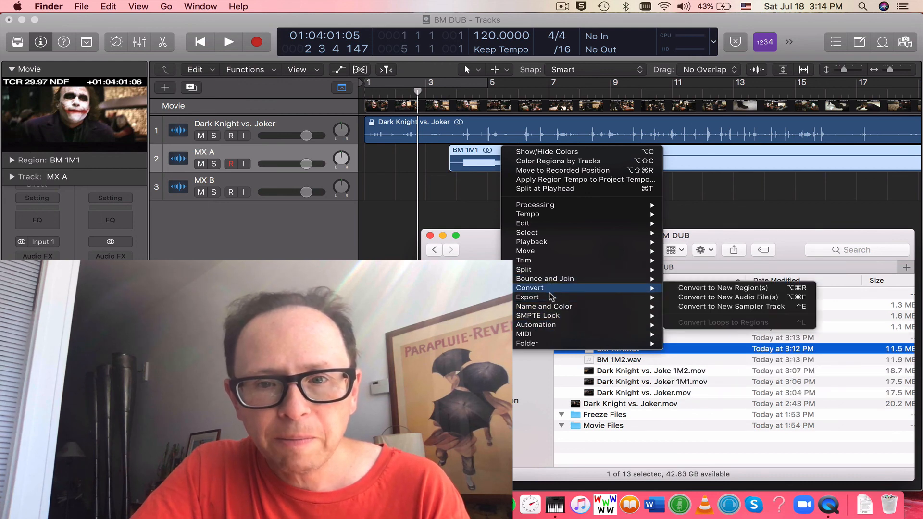
pyautogui.moveTo(552, 311)
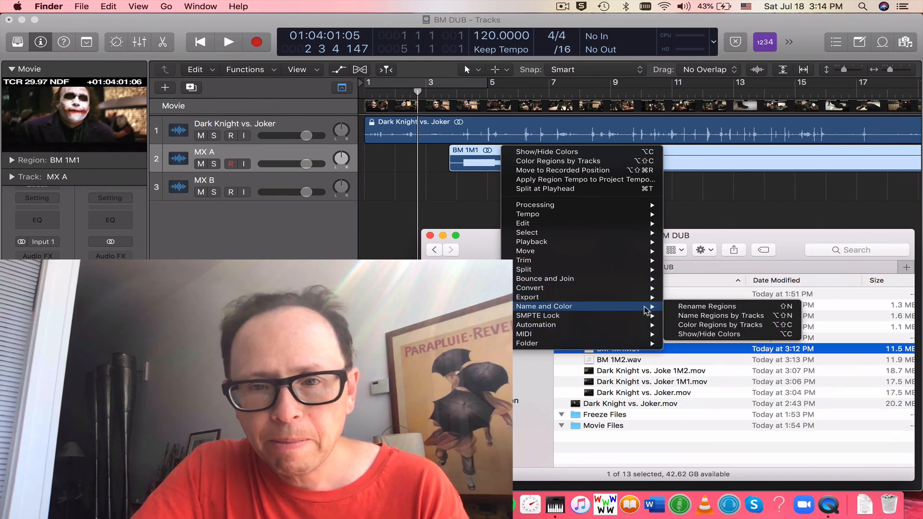
pyautogui.click(702, 334)
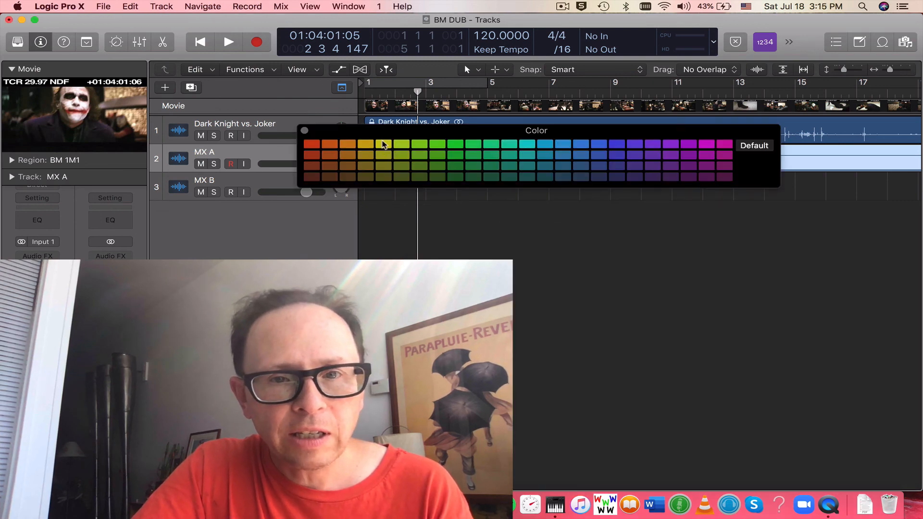
pyautogui.click(382, 148)
pyautogui.click(304, 130)
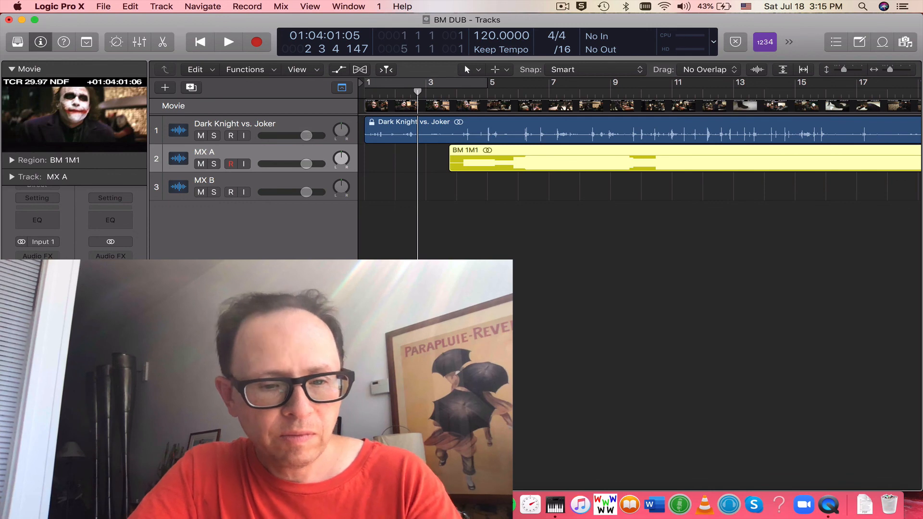
# Step: Switch to Finder and import BM 1M2.wav from the Bounces folder onto the MX B track at bar 5
pyautogui.press('super+Tab')
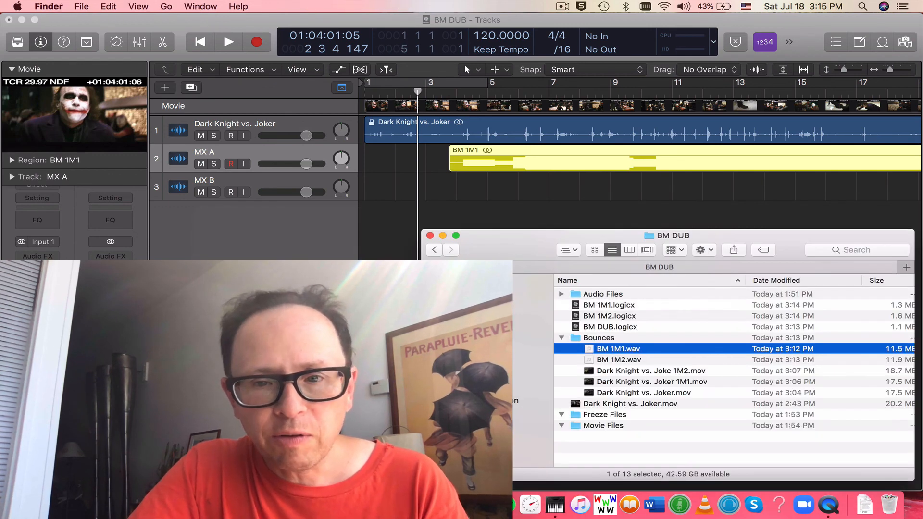
pyautogui.click(591, 362)
pyautogui.moveTo(591, 363); pyautogui.dragTo(490, 194)
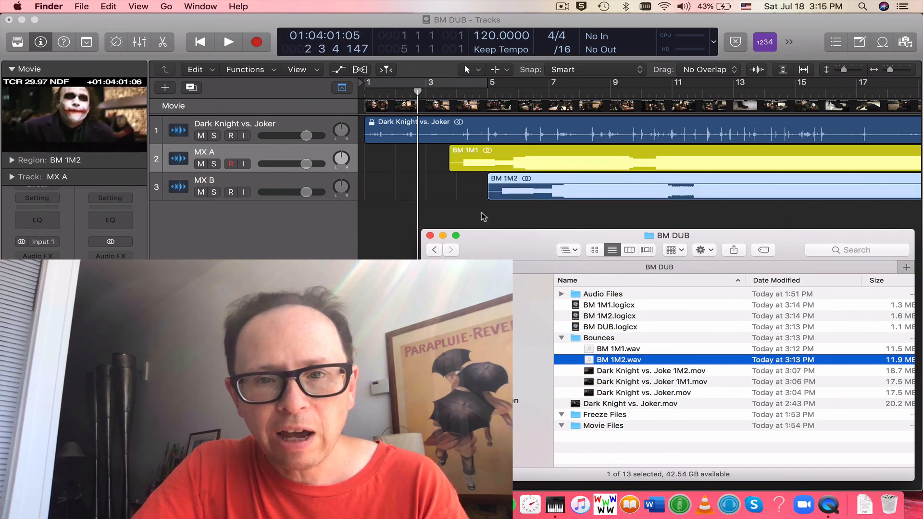
# Step: Color the BM 1M2 region on the MX B track magenta
pyautogui.click(484, 217)
pyautogui.rightClick(538, 180)
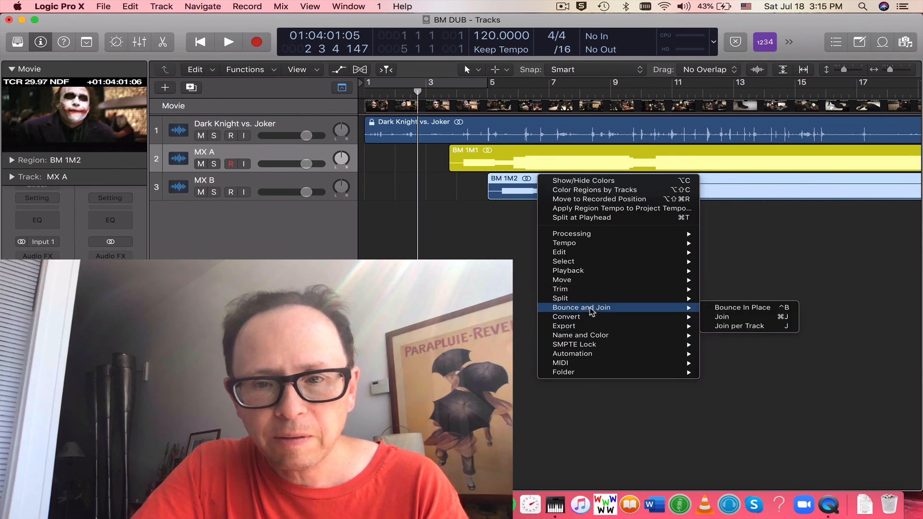
pyautogui.moveTo(594, 337)
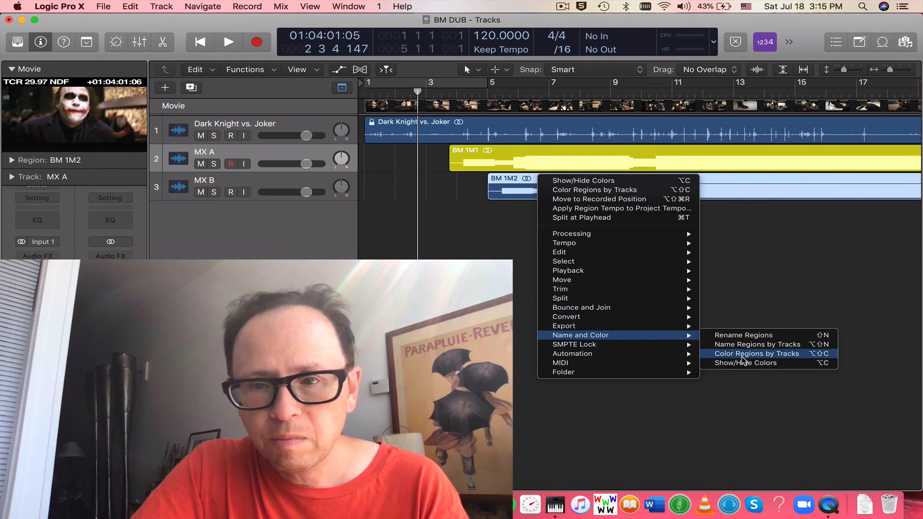
pyautogui.click(743, 363)
pyautogui.click(707, 145)
pyautogui.click(305, 130)
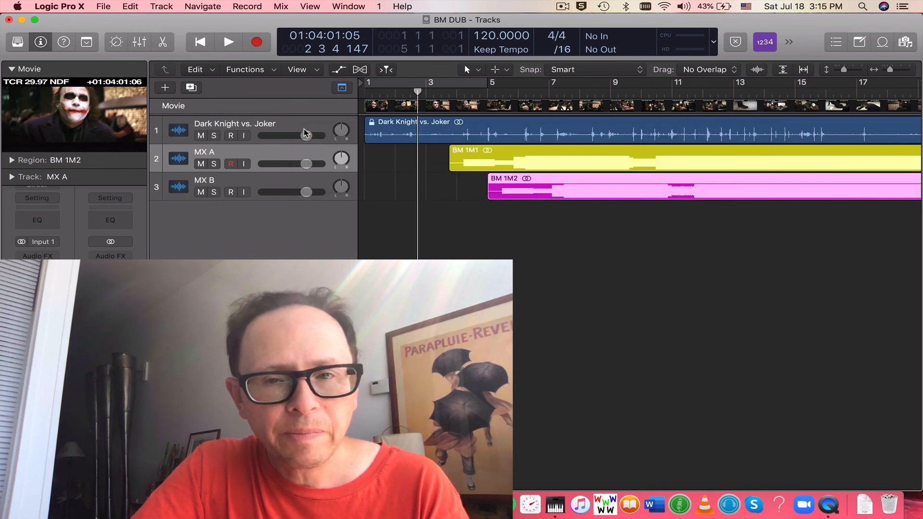
# Step: Collapse the movie preview and hide the inspector to give the full track timeline more room
pyautogui.hscroll(2, 550, 305)
pyautogui.hscroll(-2, 551, 306)
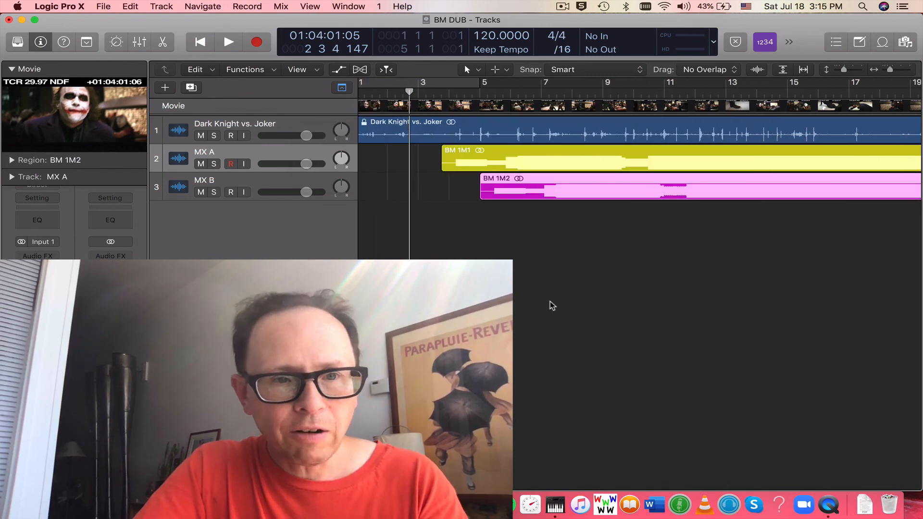
pyautogui.click(11, 69)
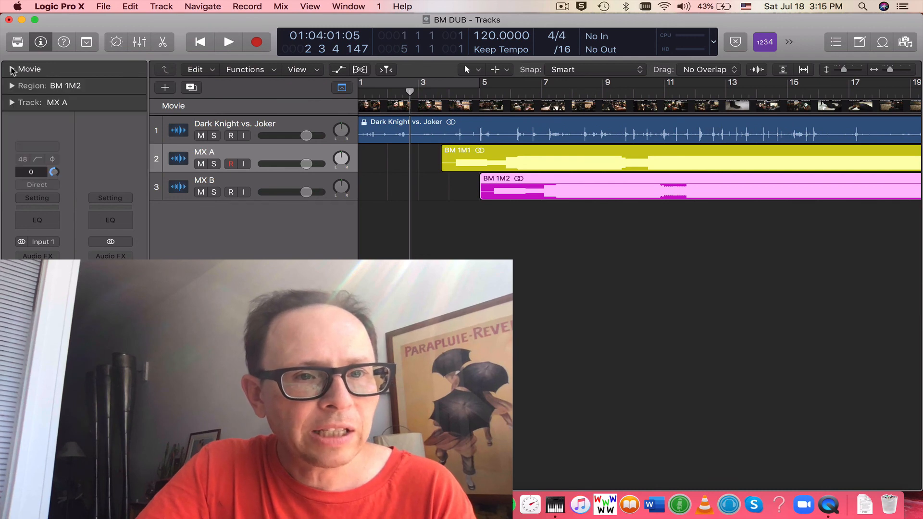
pyautogui.press('i')
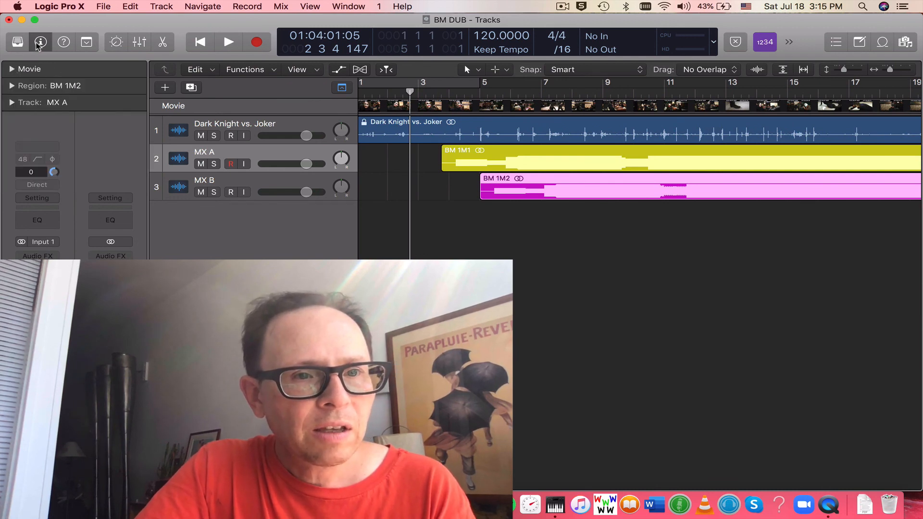
pyautogui.press('super+Left')
pyautogui.press('super+Left')
pyautogui.press('super+Left')
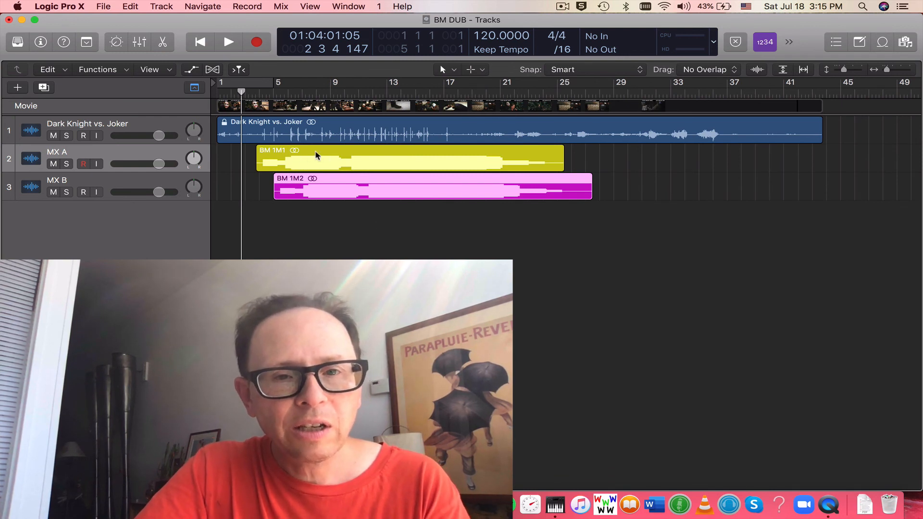
# Step: Move the BM 1M1 region on the MX A track to its recorded position
pyautogui.rightClick(316, 154)
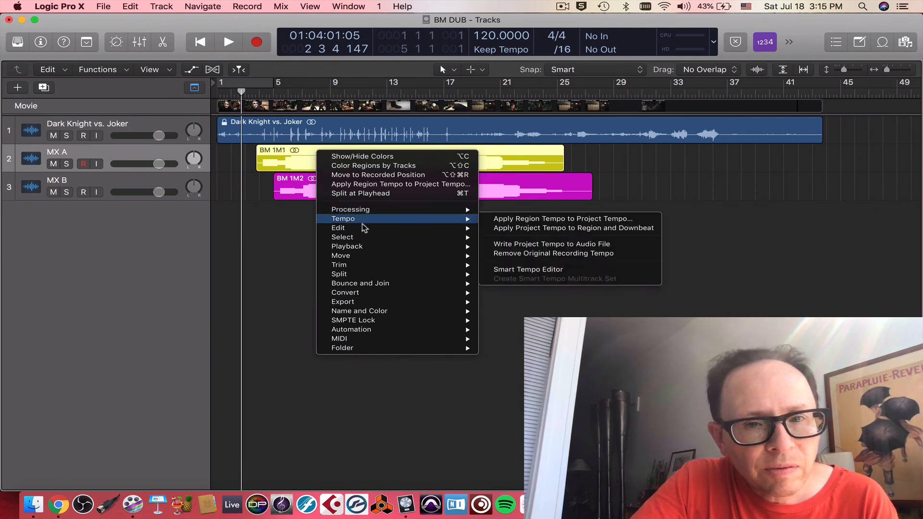
pyautogui.moveTo(369, 267)
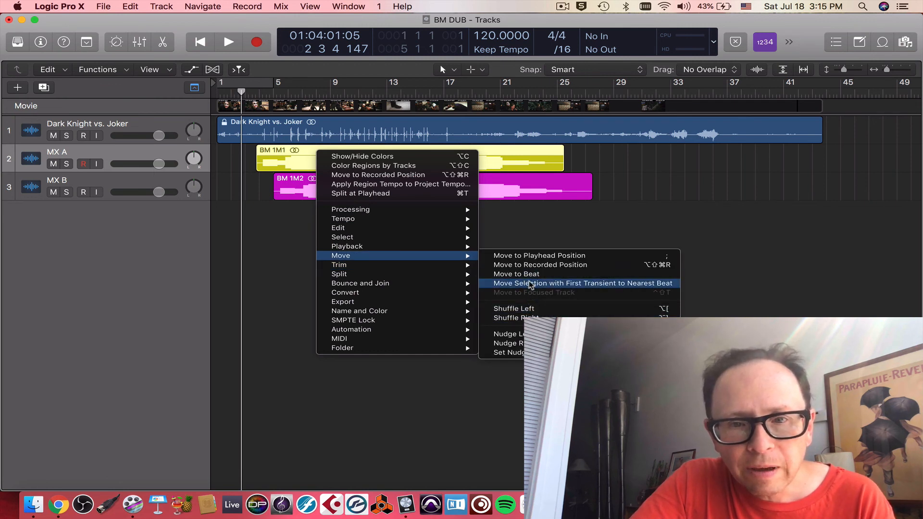
pyautogui.click(528, 265)
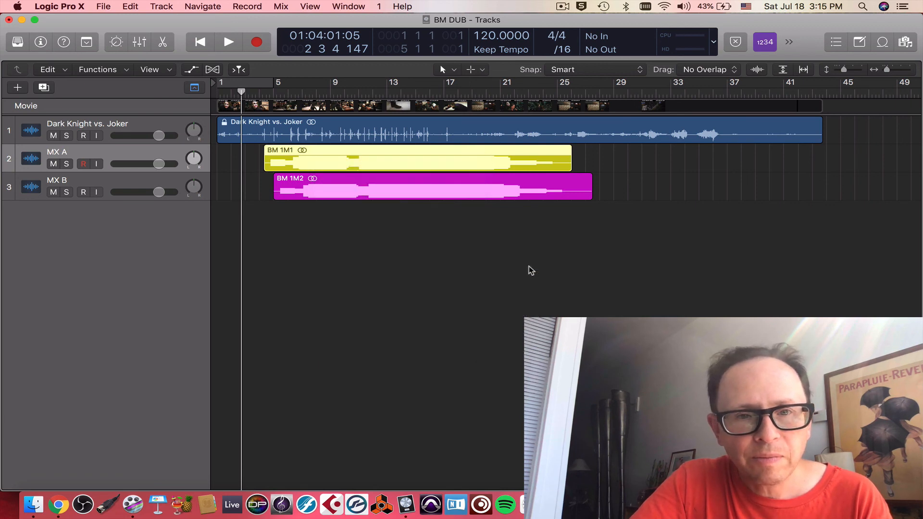
# Step: Move the BM 1M2 region on the MX B track to its recorded position
pyautogui.click(341, 180)
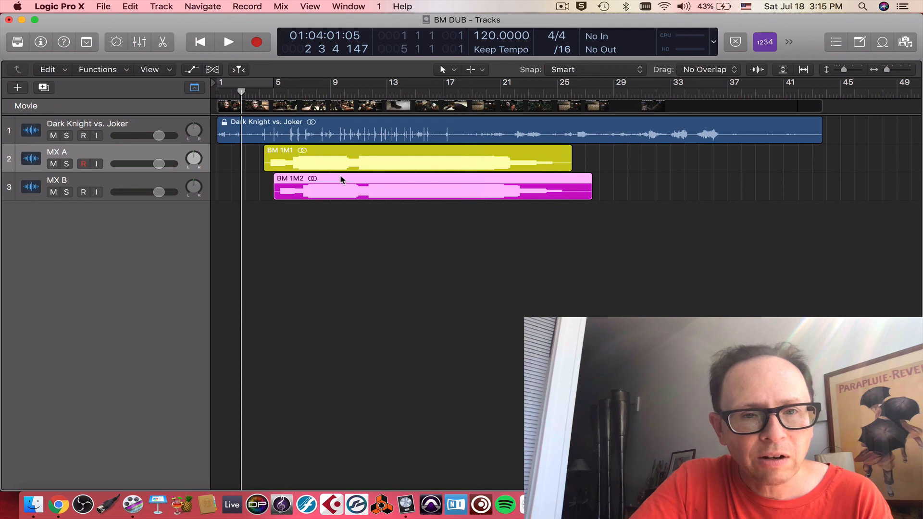
pyautogui.rightClick(341, 179)
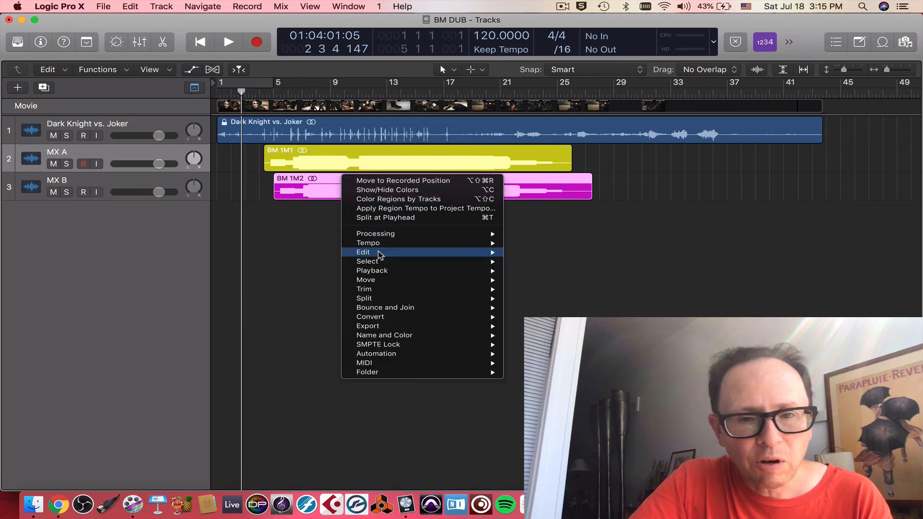
pyautogui.moveTo(384, 295)
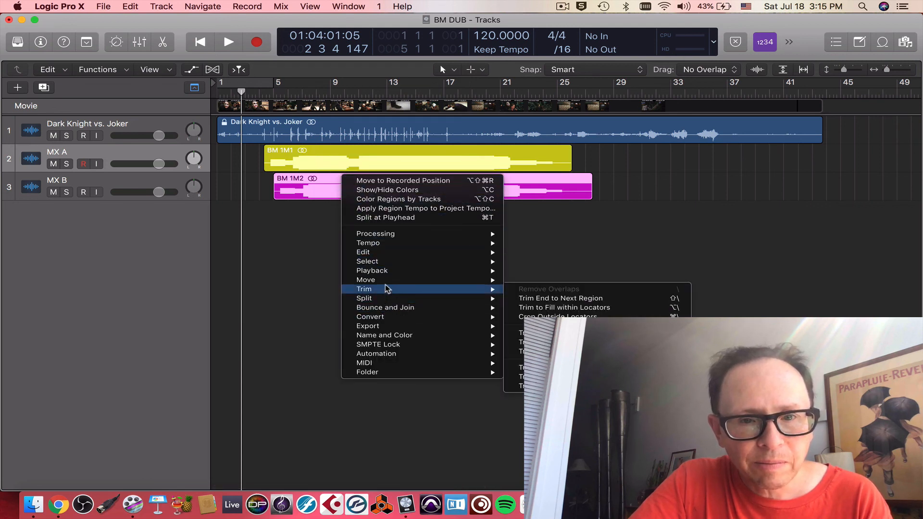
pyautogui.moveTo(387, 279)
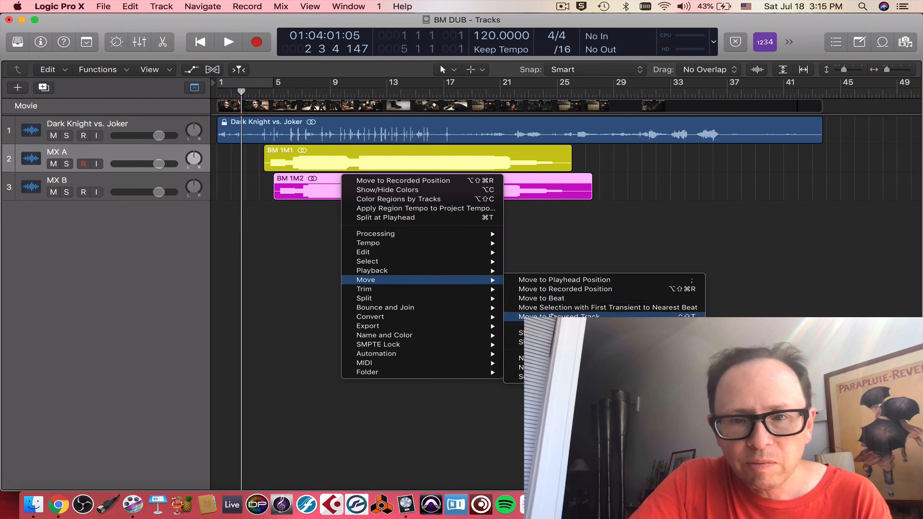
pyautogui.click(552, 296)
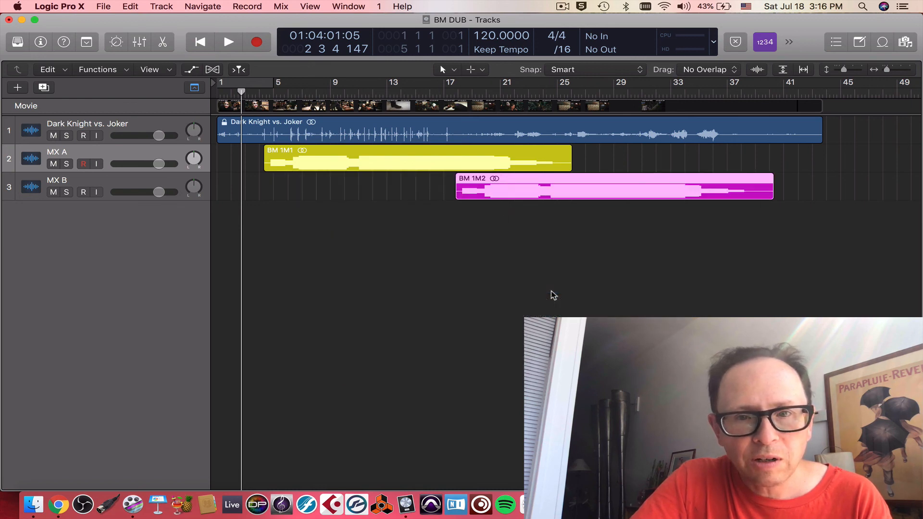